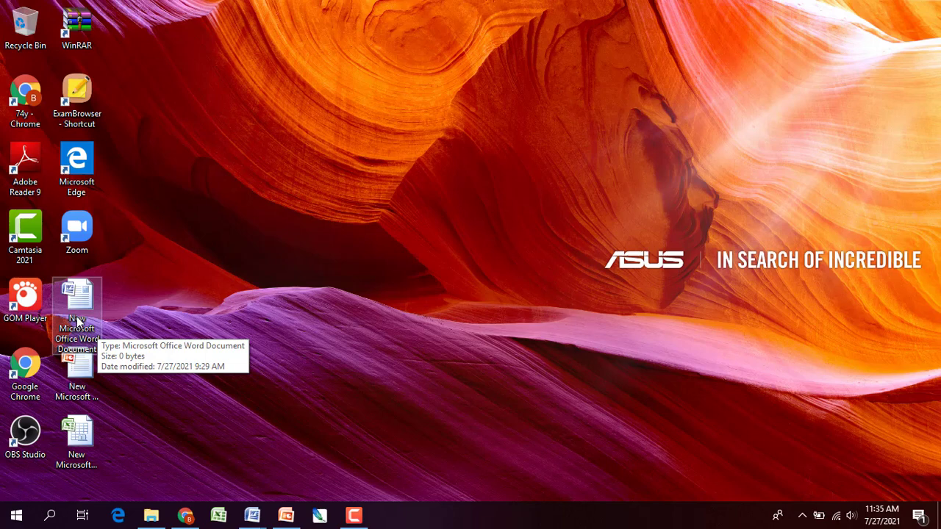
Open the New Microsoft Office Word Document file from the desktop and start a second line on its blank page.
double_click(78, 321)
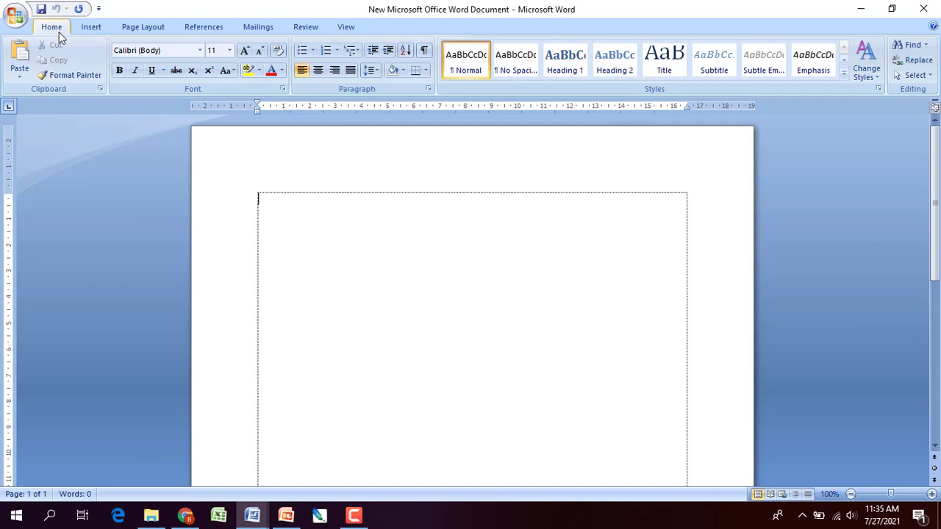
left_click(89, 30)
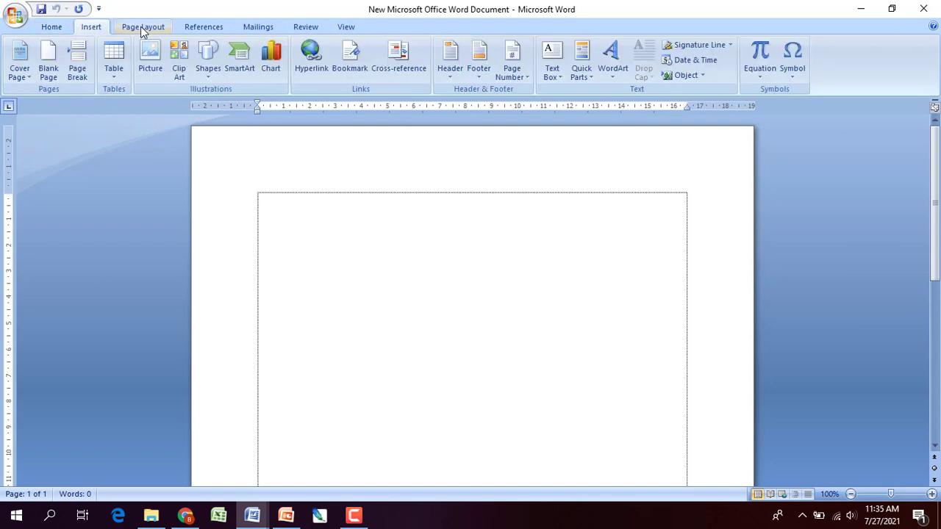
left_click(143, 28)
left_click(247, 29)
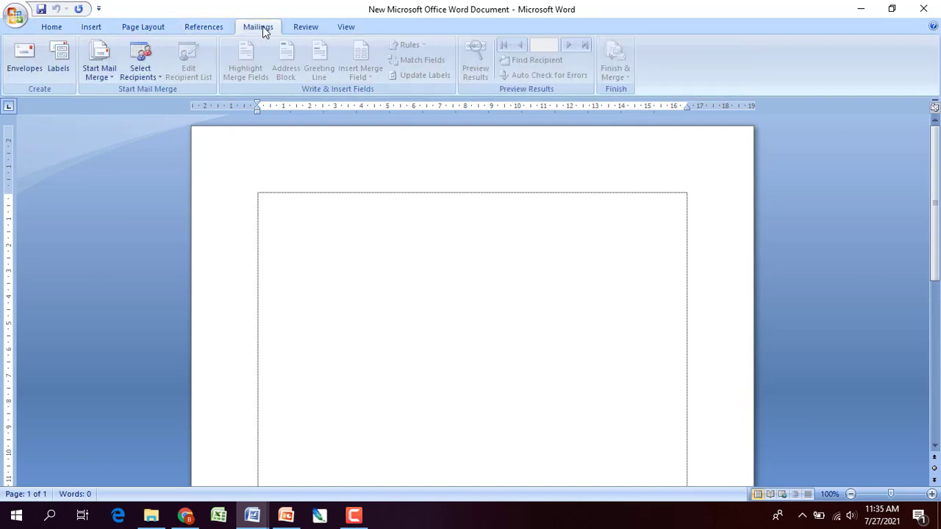
left_click(346, 27)
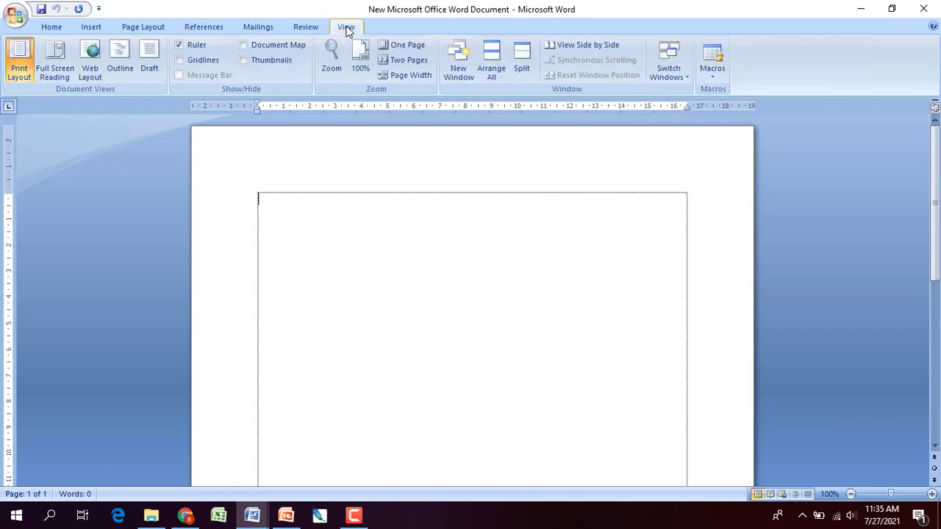
left_click(46, 27)
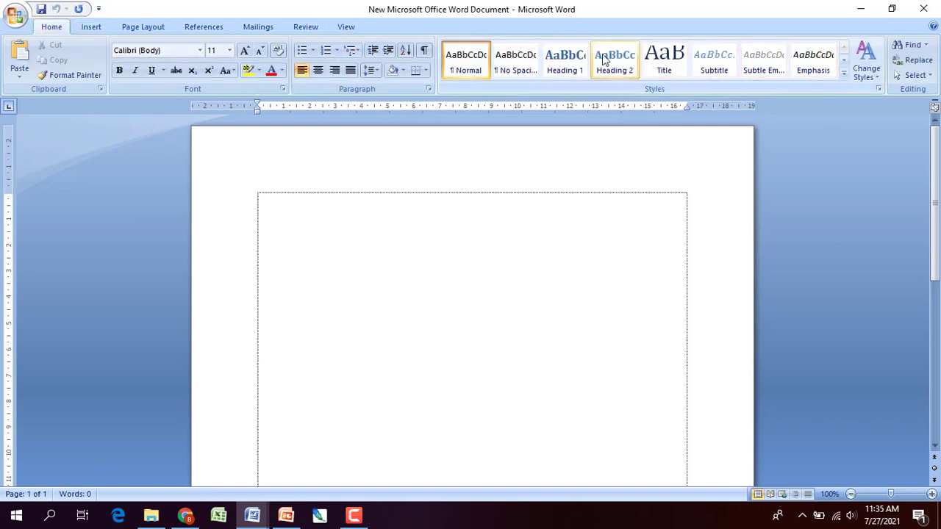
key("Return")
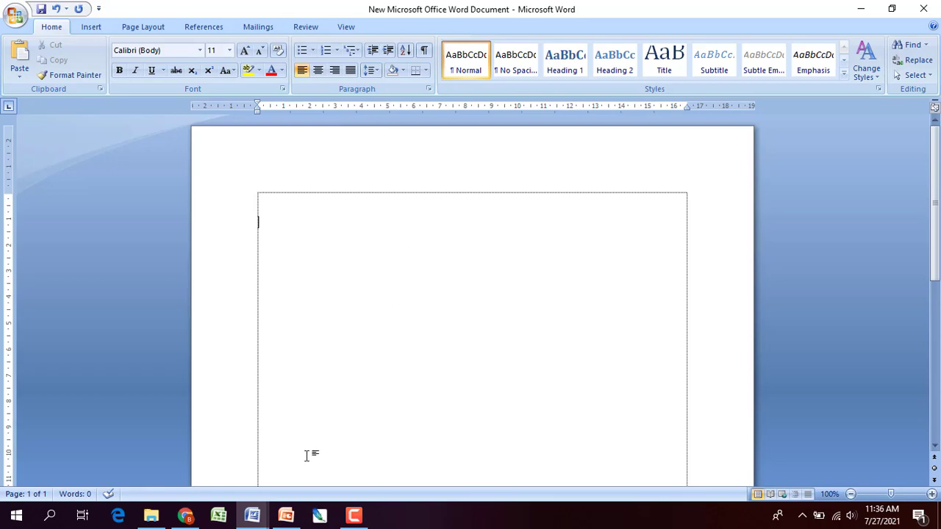
Switch to the PERTEMUAN 1 - PENGENALAN PHOTOSHOP document and close it.
mouse_move(251, 517)
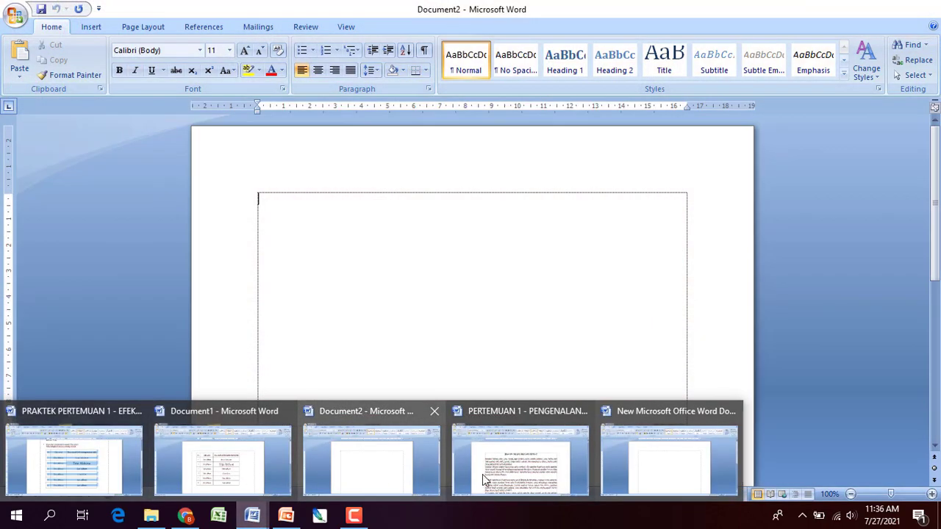
left_click(483, 474)
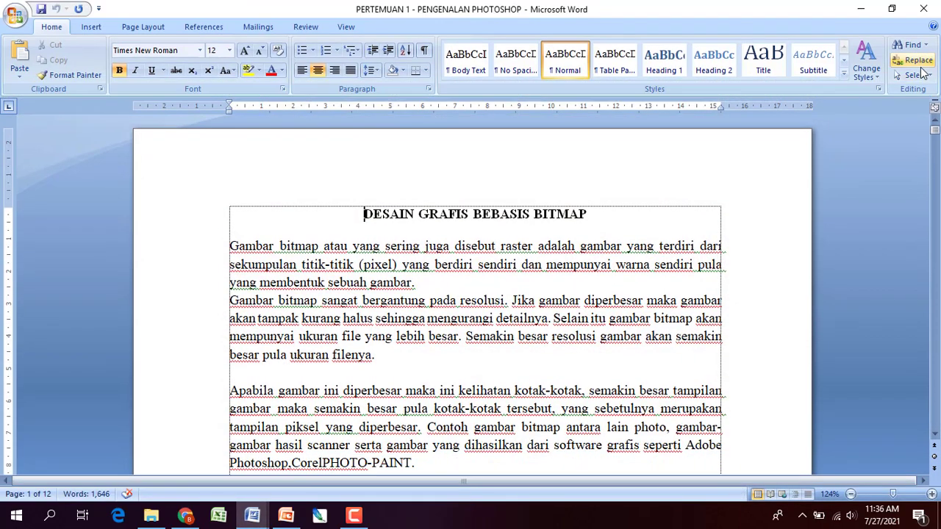
left_click(936, 3)
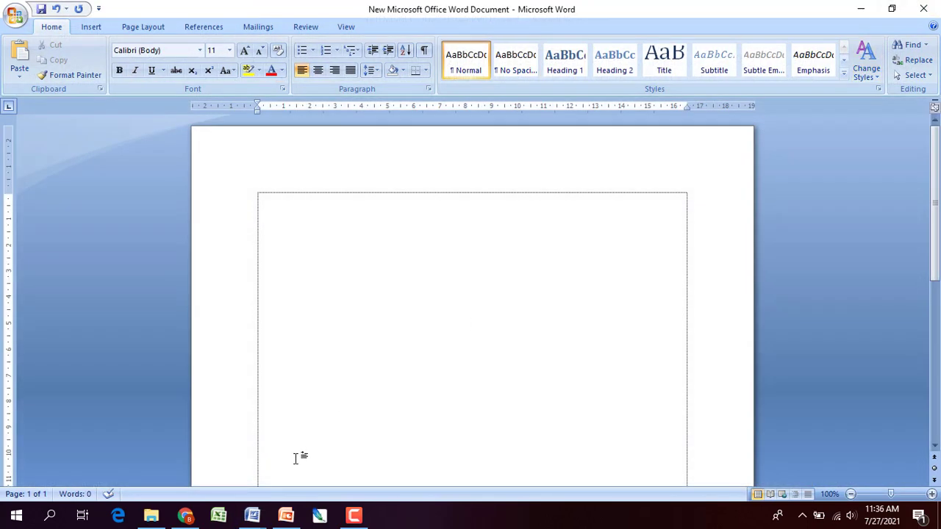
Examine the text effects sample table in Document1 and in the PRAKTEK PERTEMUAN 1 assignment document.
left_click(242, 517)
left_click(237, 482)
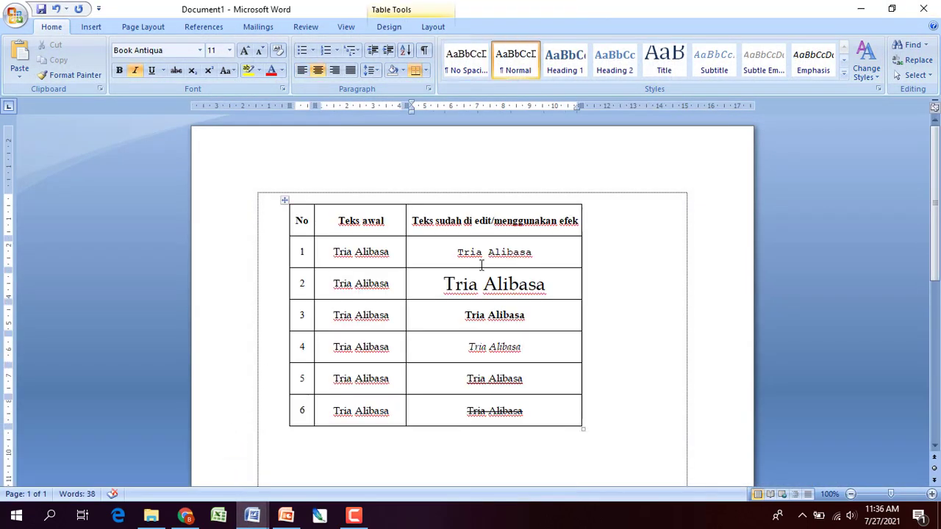
left_click(284, 200)
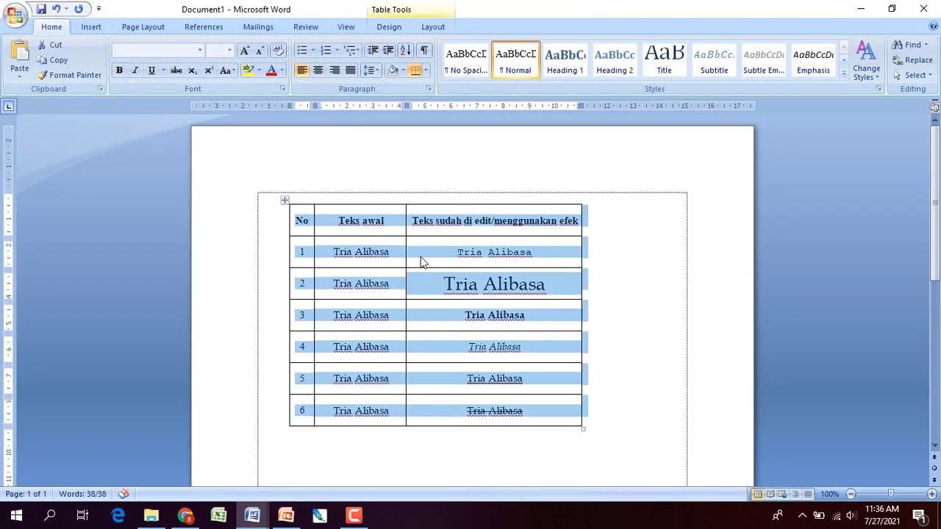
left_click(529, 255)
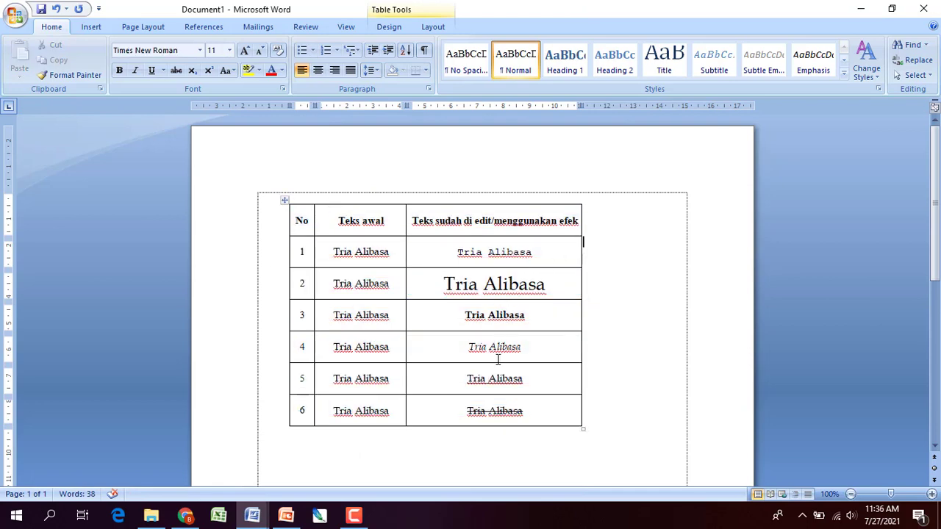
mouse_move(258, 523)
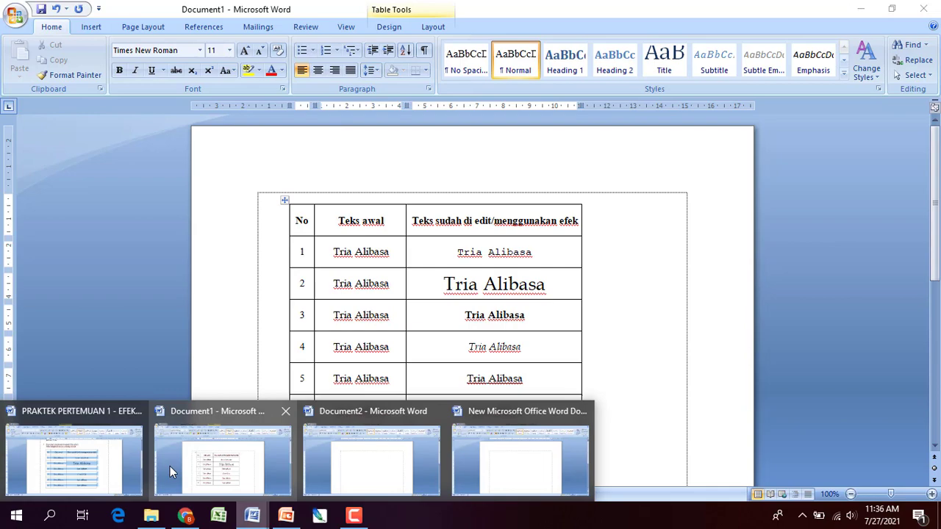
left_click(108, 474)
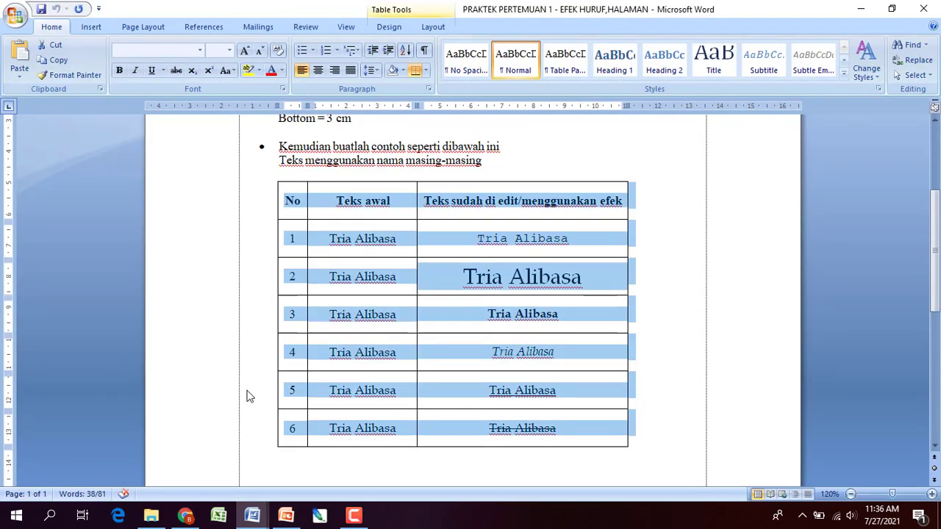
left_click(215, 379)
Close the blank Document2 and return to New Microsoft Office Word Document.
mouse_move(250, 521)
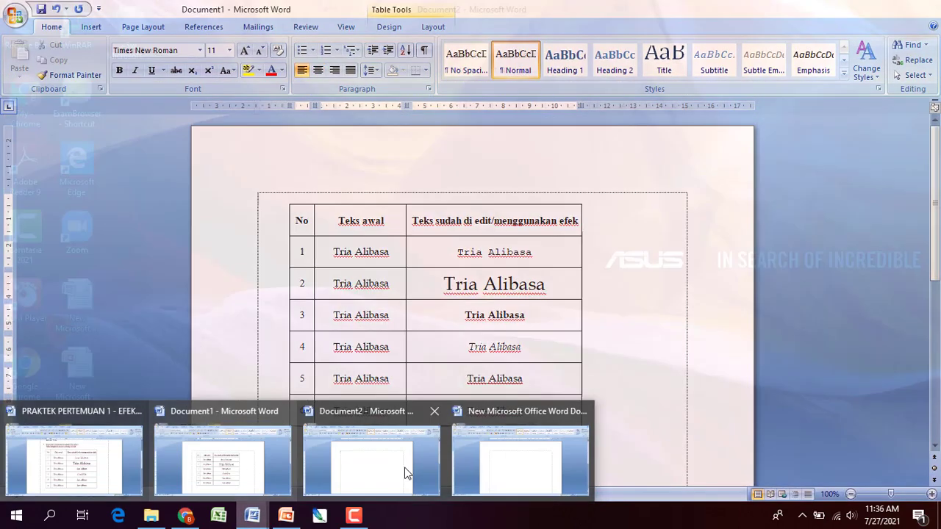
left_click(405, 473)
left_click(923, 9)
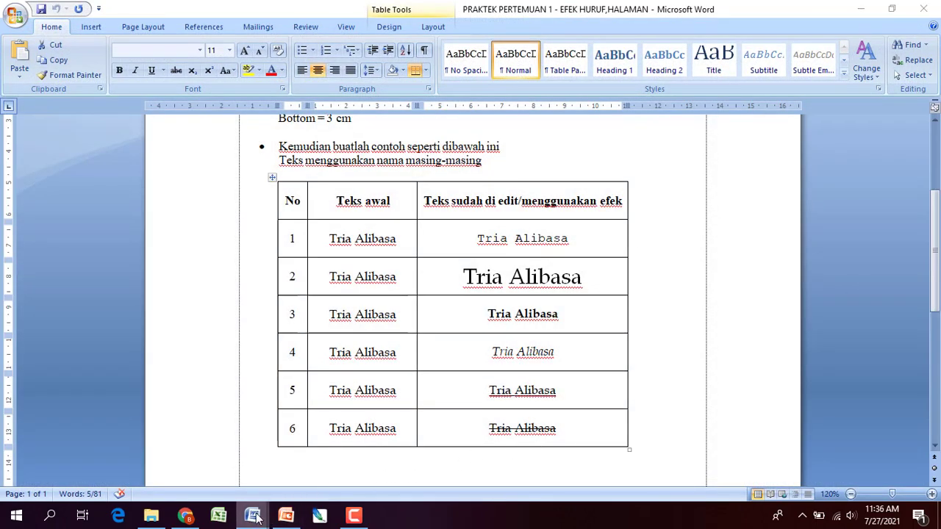
mouse_move(252, 515)
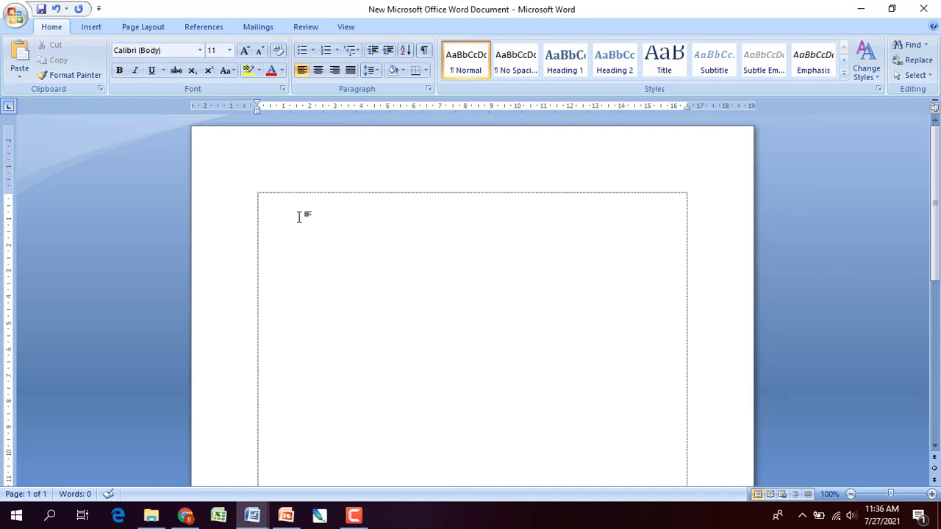
type("m")
type("TEKN")
type("O")
key("BackSpace")
key("BackSpace")
key("BackSpace")
key("BackSpace")
key("BackSpace")
key("BackSpace")
Write the text "TEKNOLOGI INFORMASI DAN KOMUNIKASI" on the document's second line.
type("TEKNOLOGI INFORMASU")
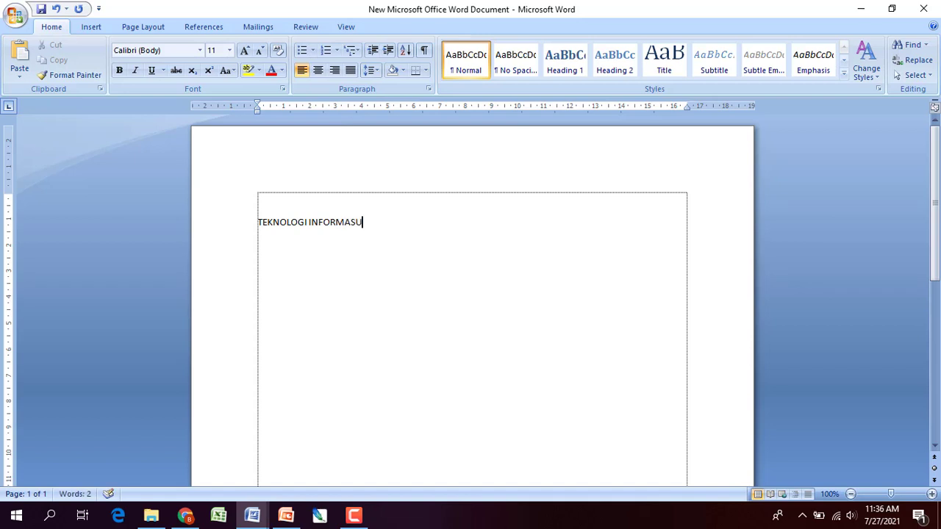
key("BackSpace")
type("I DAN KPO")
key("BackSpace")
key("BackSpace")
type("OMUNIKASI")
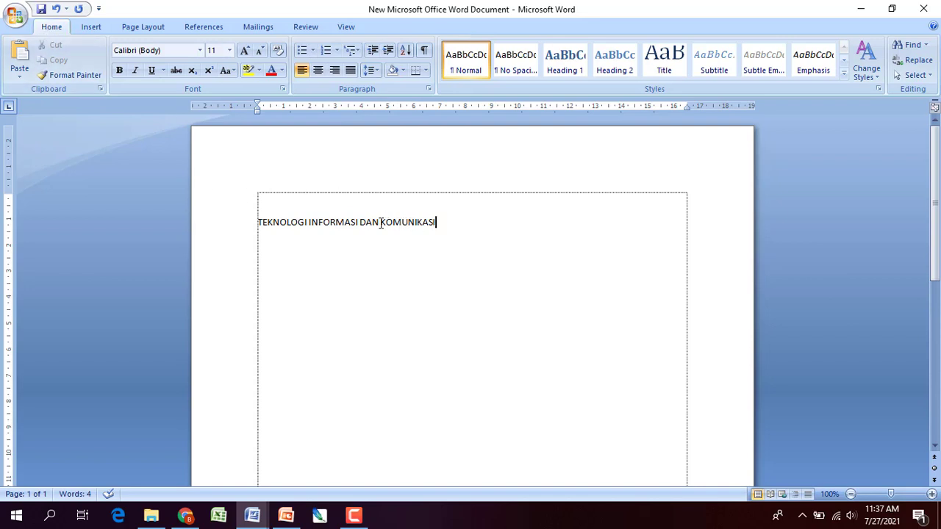
Change the font of the TEKNOLOGI INFORMASI DAN KOMUNIKASI line to Times New Roman.
triple_click(261, 221)
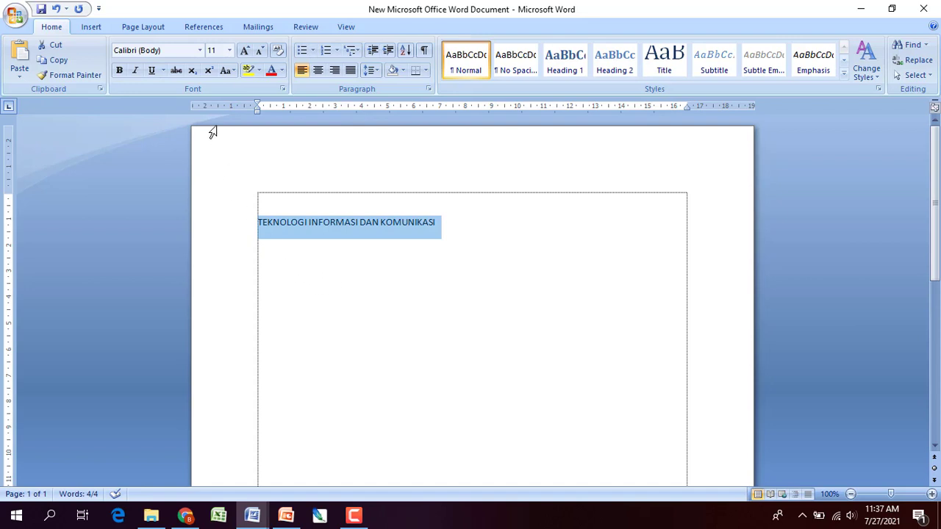
left_click(200, 51)
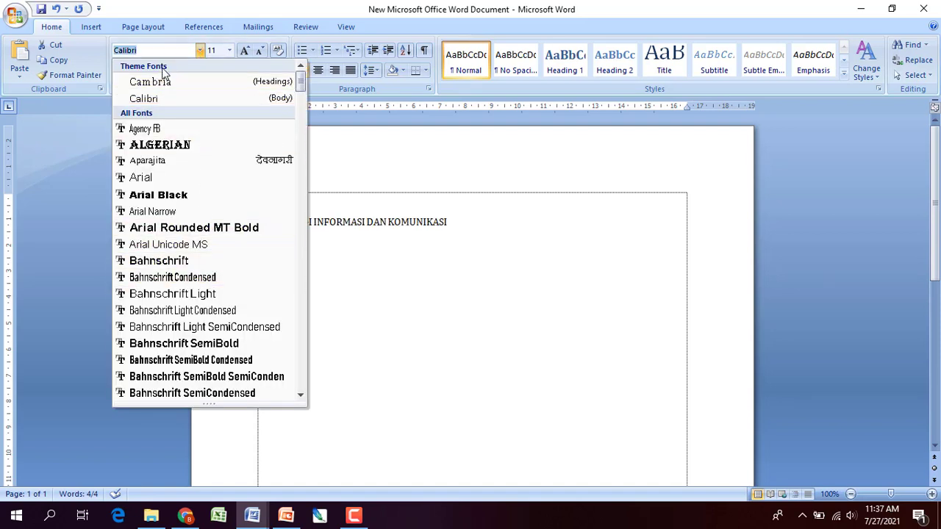
type("Times New Roman")
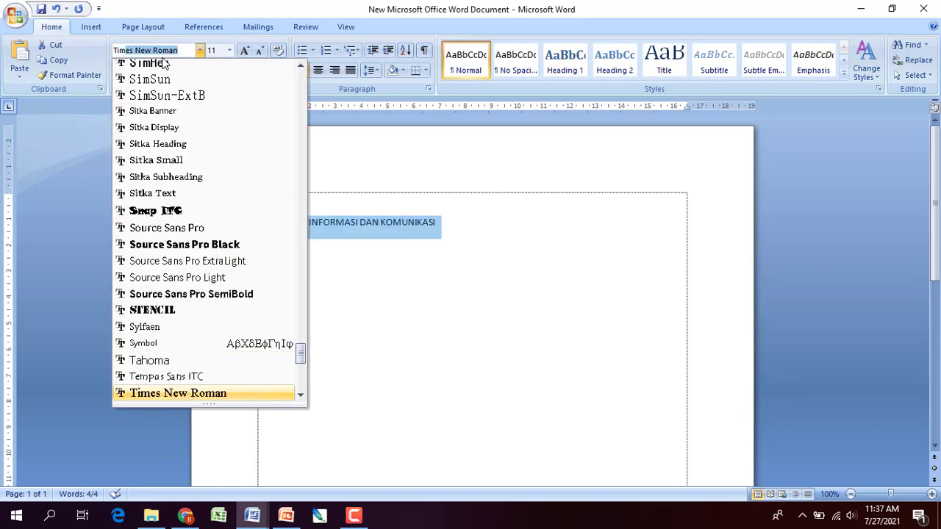
key("Return")
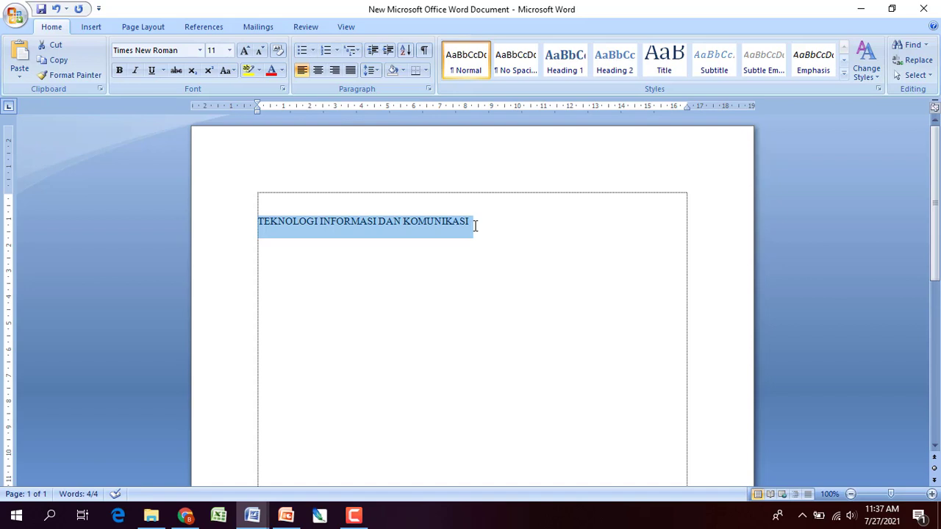
left_click(478, 225)
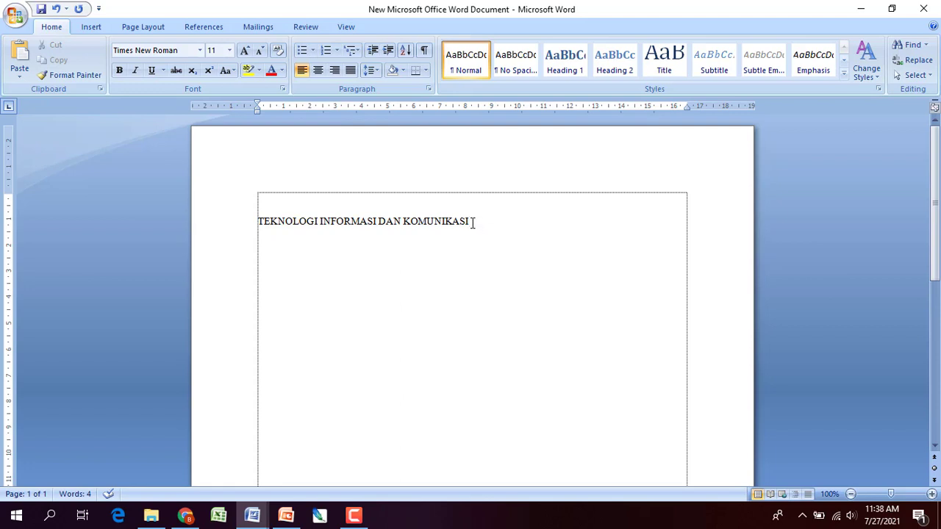
Duplicate the TEKNOLOGI INFORMASI DAN KOMUNIKASI line onto a new line directly below it.
left_click_drag(475, 222, 270, 221)
key("ctrl+c")
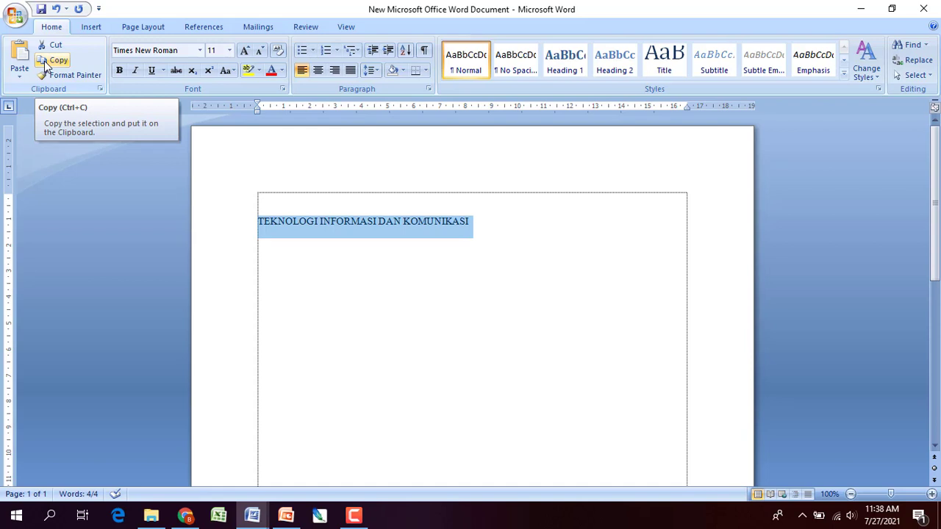
left_click(432, 263)
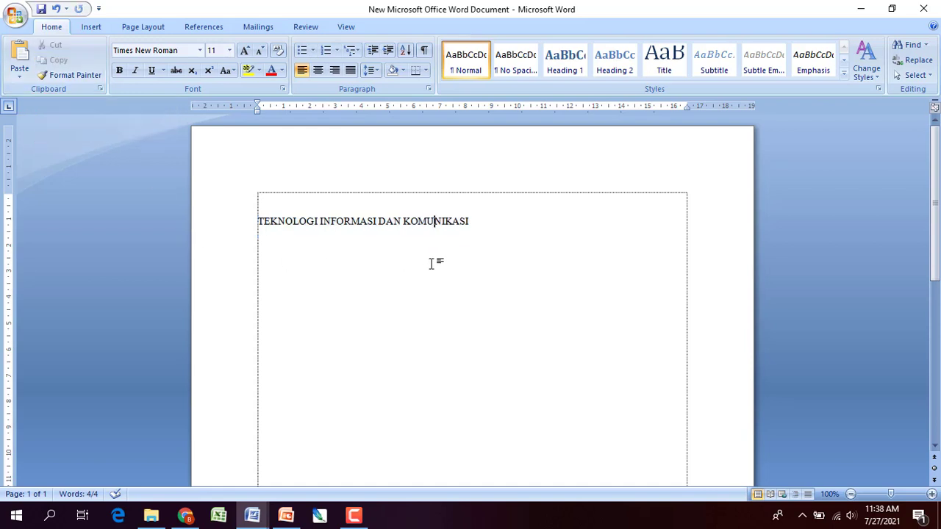
left_click(498, 222)
key("Return")
key("ctrl+v")
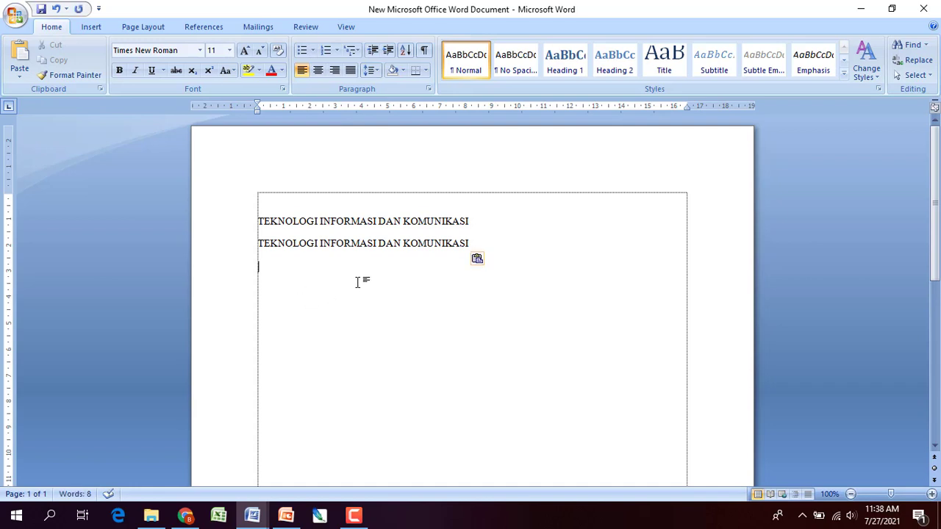
left_click(481, 236)
left_click(472, 244)
left_click(472, 223)
left_click(473, 241)
left_click(475, 221)
Set the font size of the lower TEKNOLOGI INFORMASI DAN KOMUNIKASI line to 22.
left_click_drag(471, 243, 243, 253)
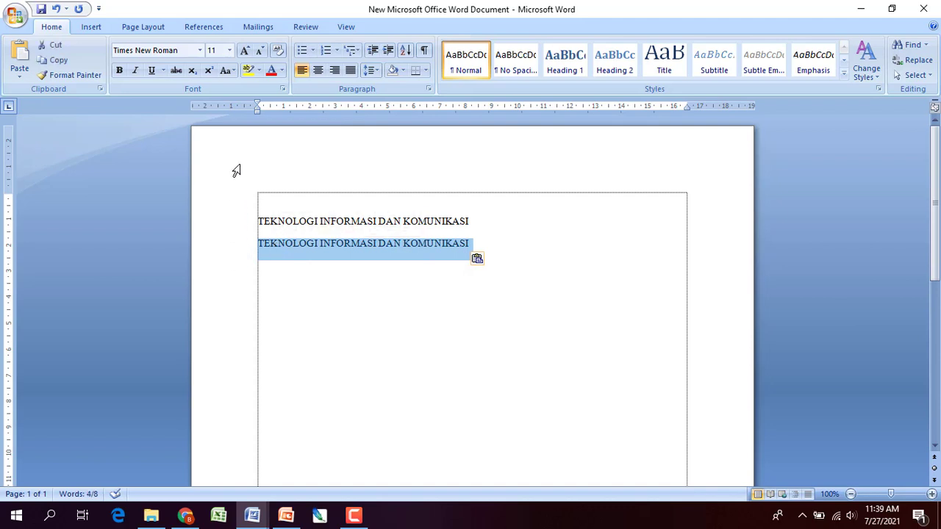
left_click(230, 51)
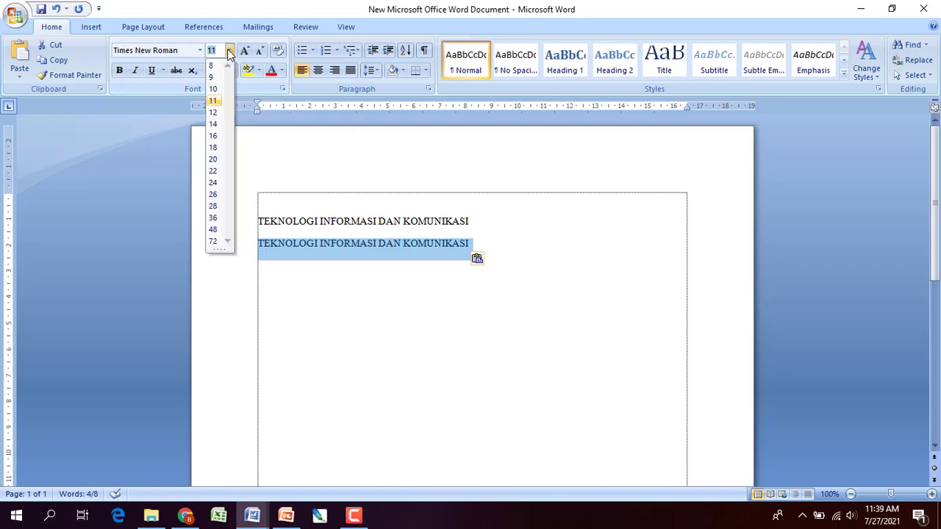
left_click(213, 171)
left_click(681, 283)
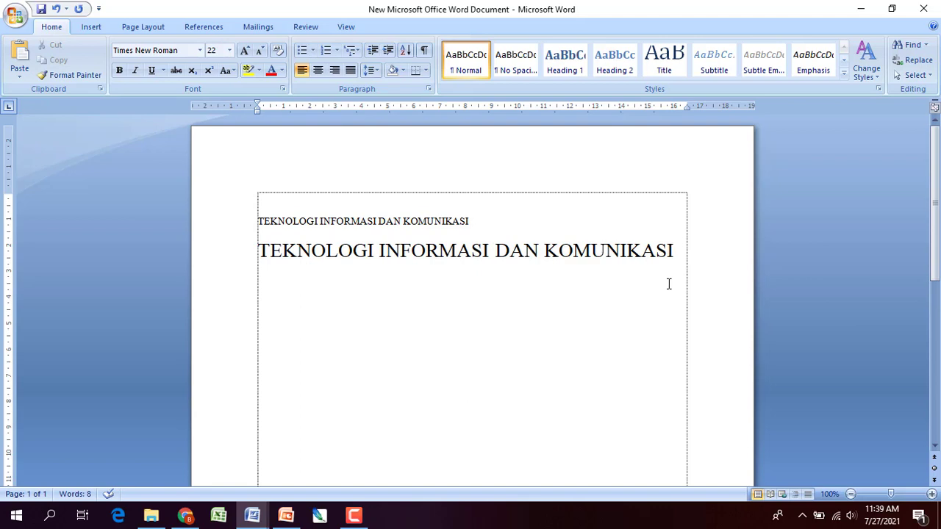
Copy the enlarged size 22 text line and paste it as a third line beneath.
left_click_drag(675, 250, 321, 251)
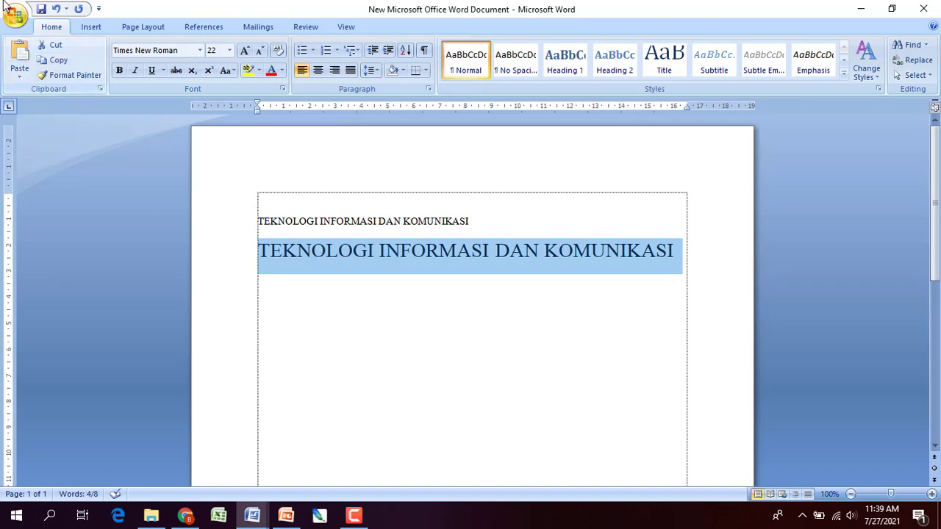
left_click(56, 62)
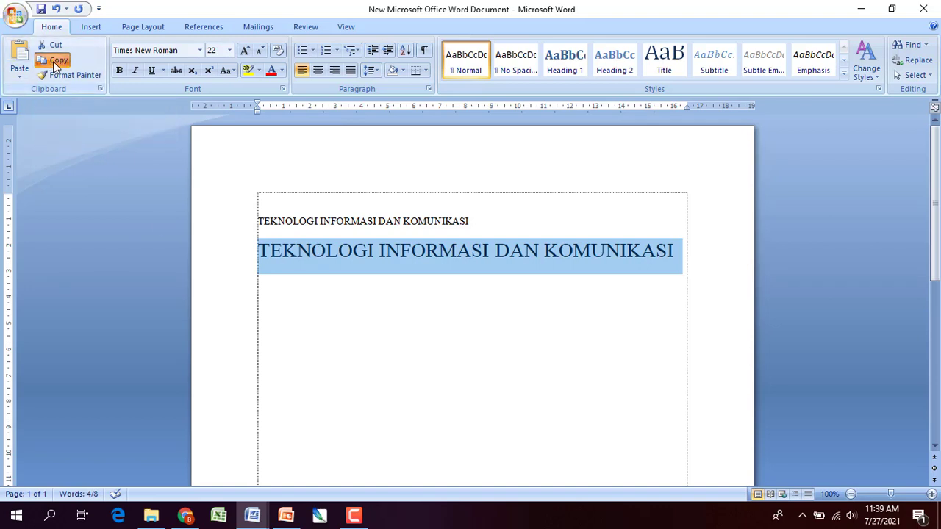
left_click(597, 301)
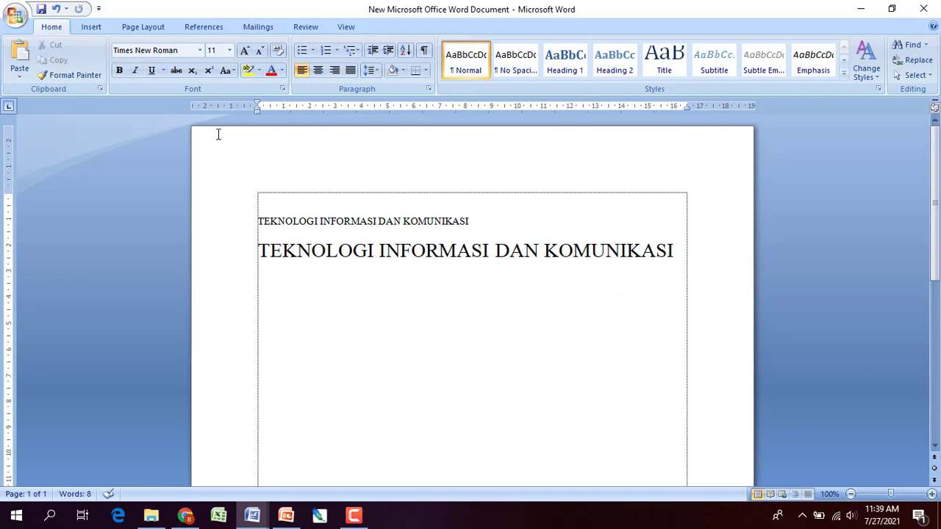
left_click(20, 51)
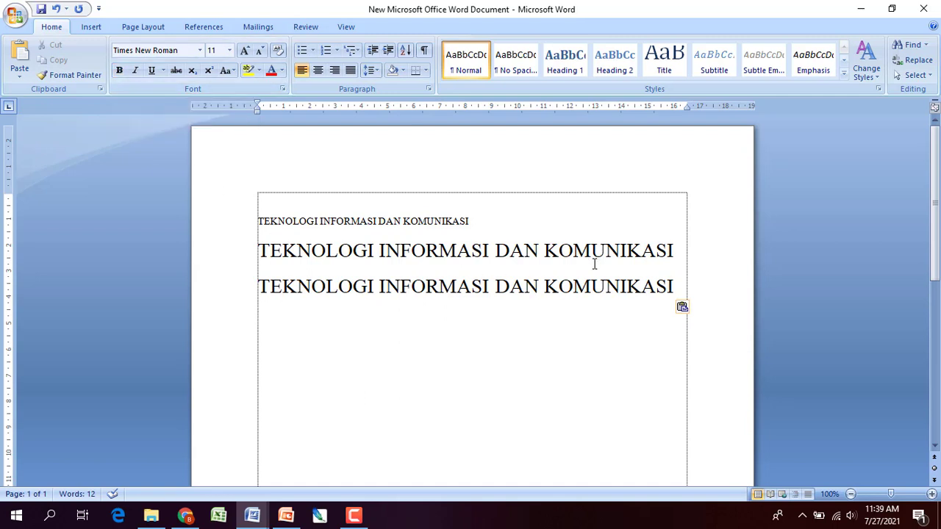
Make the third TEKNOLOGI INFORMASI DAN KOMUNIKASI line bold.
left_click_drag(680, 285, 329, 285)
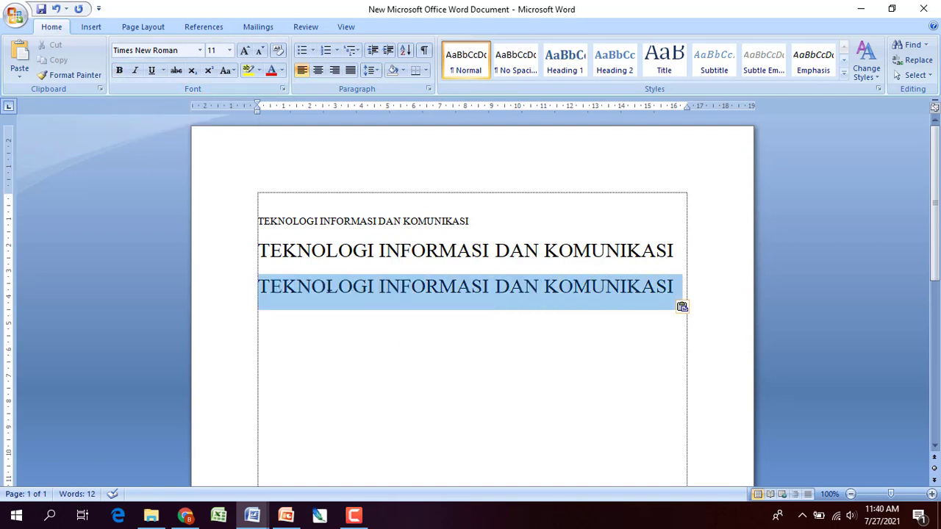
left_click(119, 72)
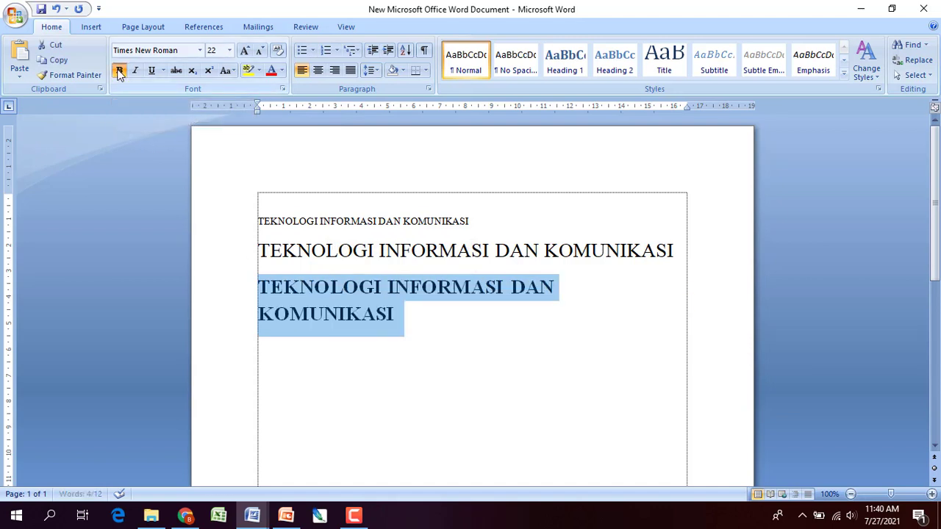
left_click(432, 325)
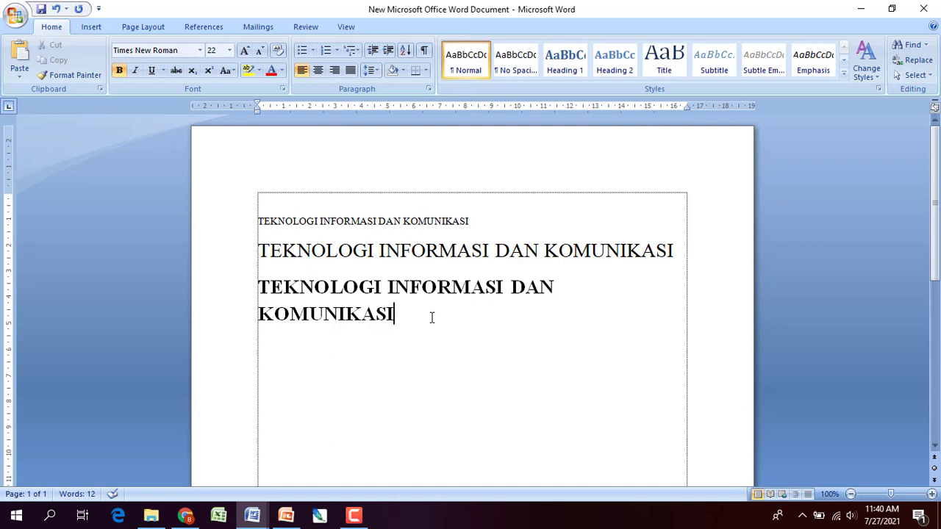
Paste another copy of the plain size 22 text line below the bold line and italicize it.
key("Return")
key("ctrl+v")
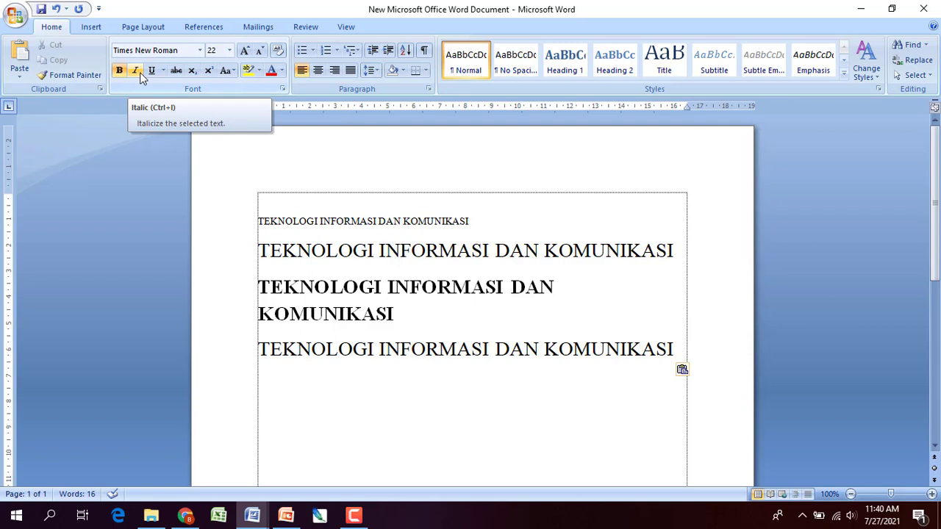
left_click_drag(676, 356, 279, 346)
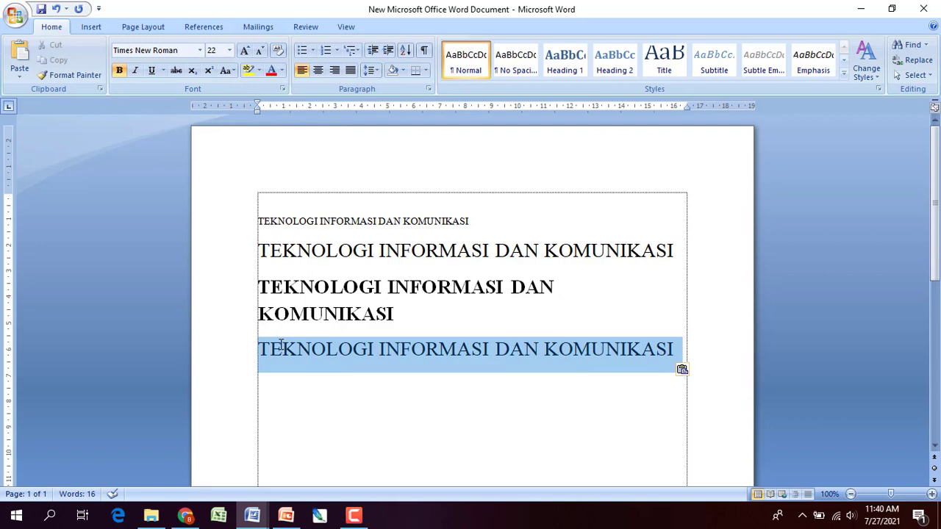
left_click(136, 71)
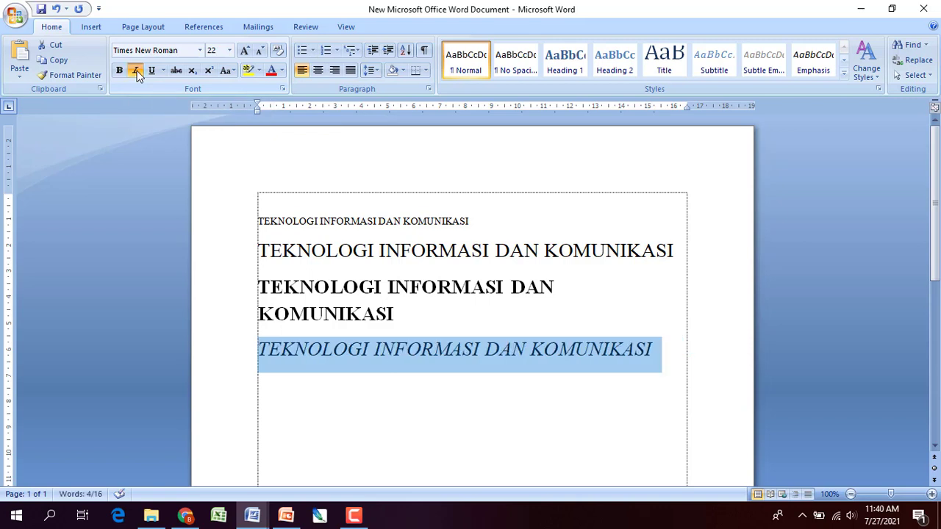
left_click(136, 73)
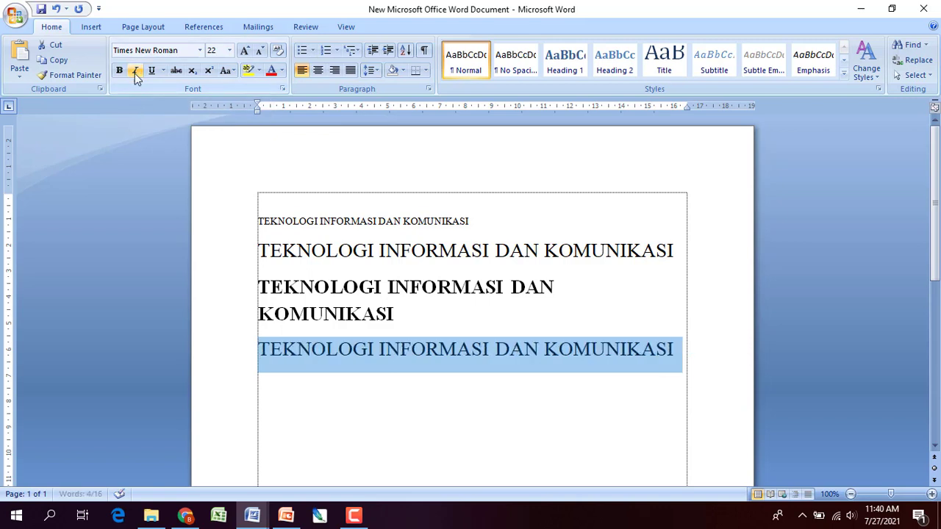
left_click(136, 73)
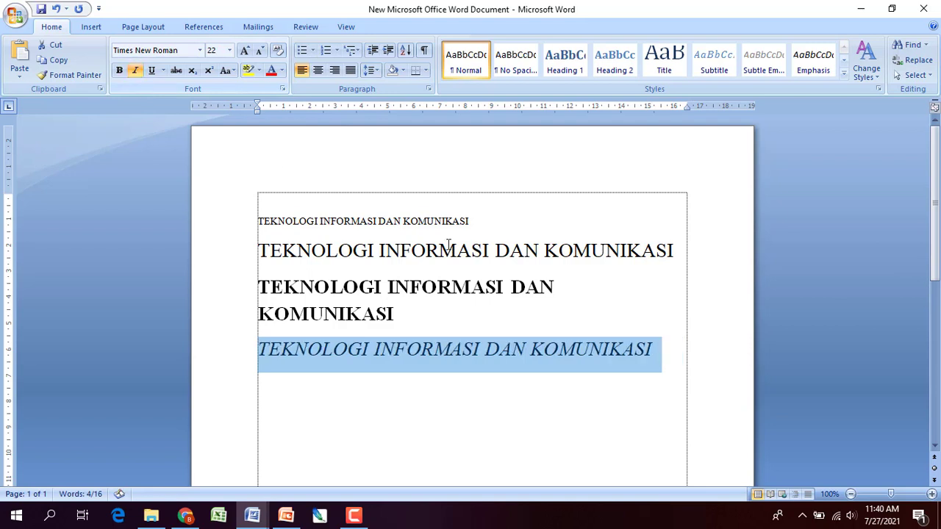
left_click(671, 355)
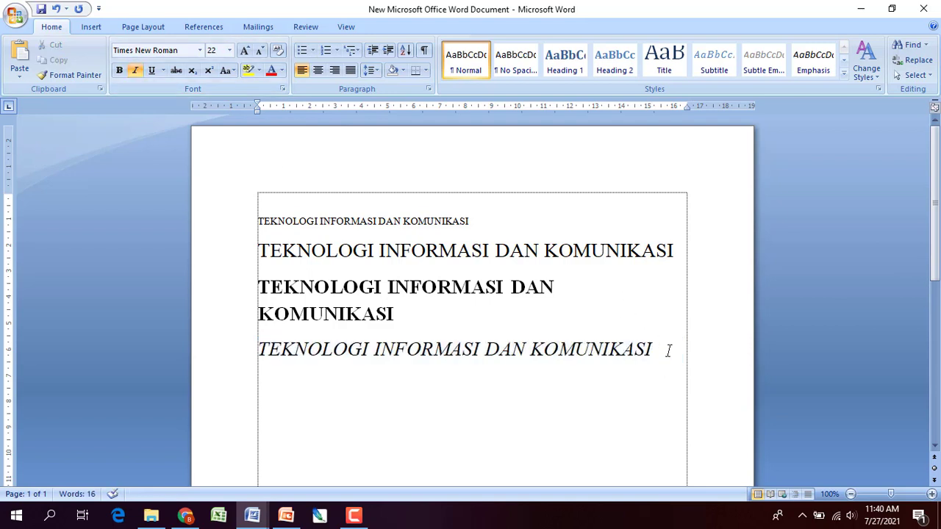
Paste a further copy of the text line below the italic one and give it a single underline.
key("Return")
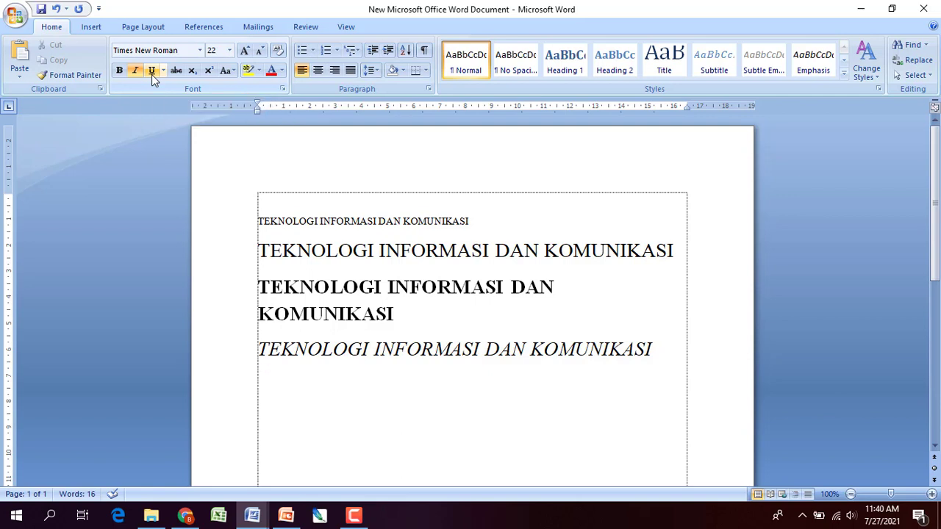
key("ctrl+v")
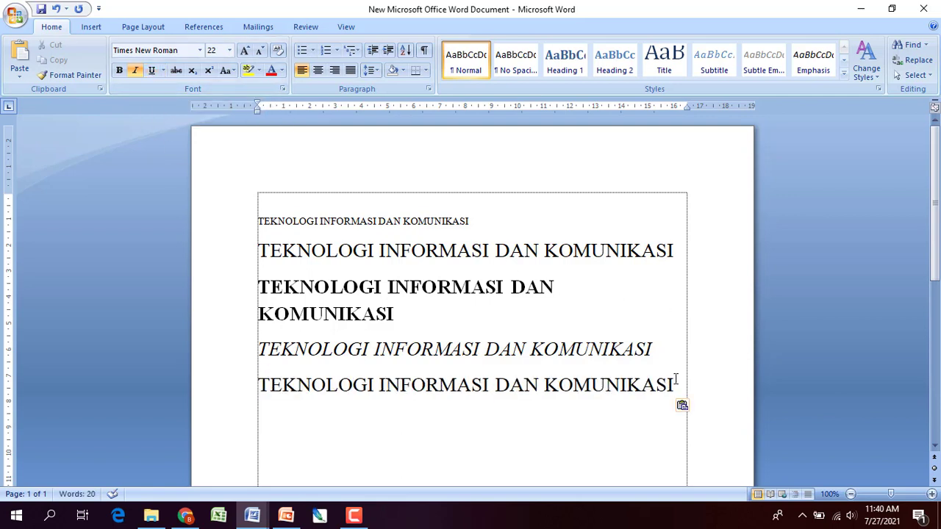
left_click_drag(675, 384, 378, 370)
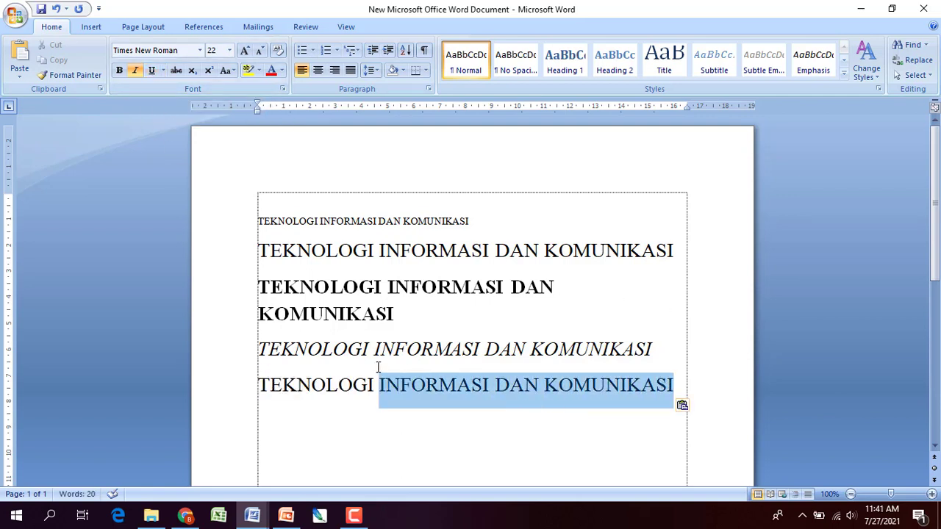
left_click_drag(268, 381, 259, 382)
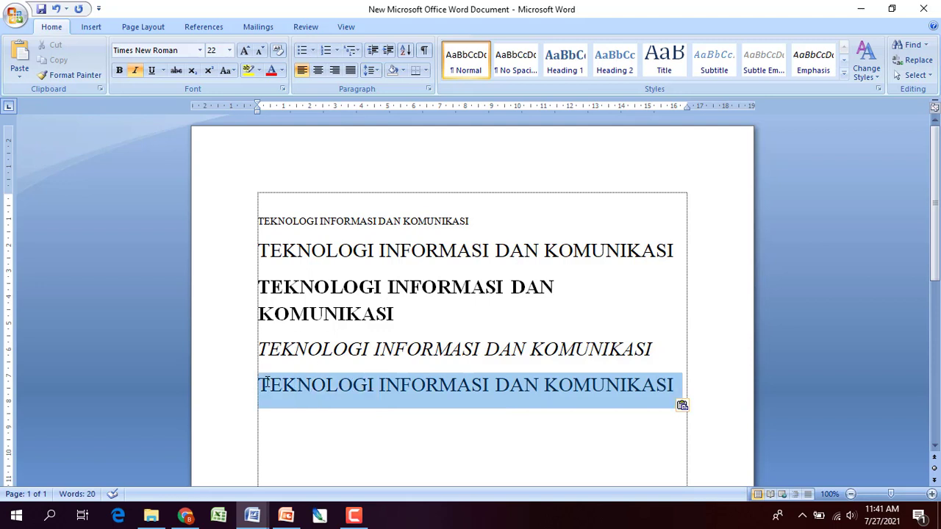
left_click(152, 71)
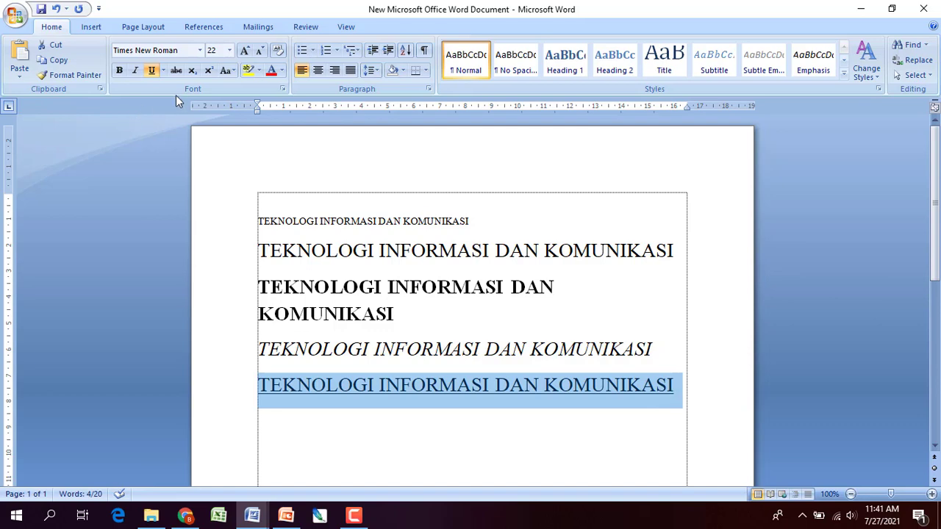
left_click(163, 71)
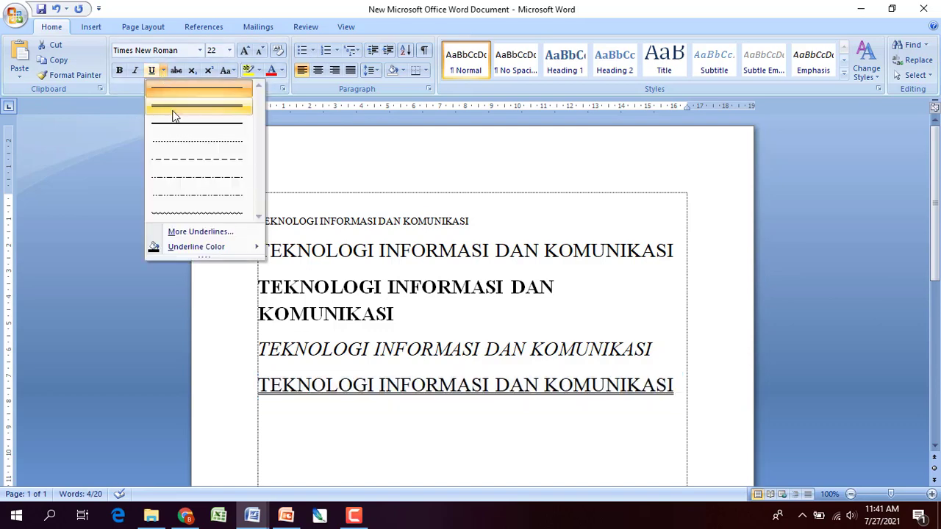
left_click(674, 387)
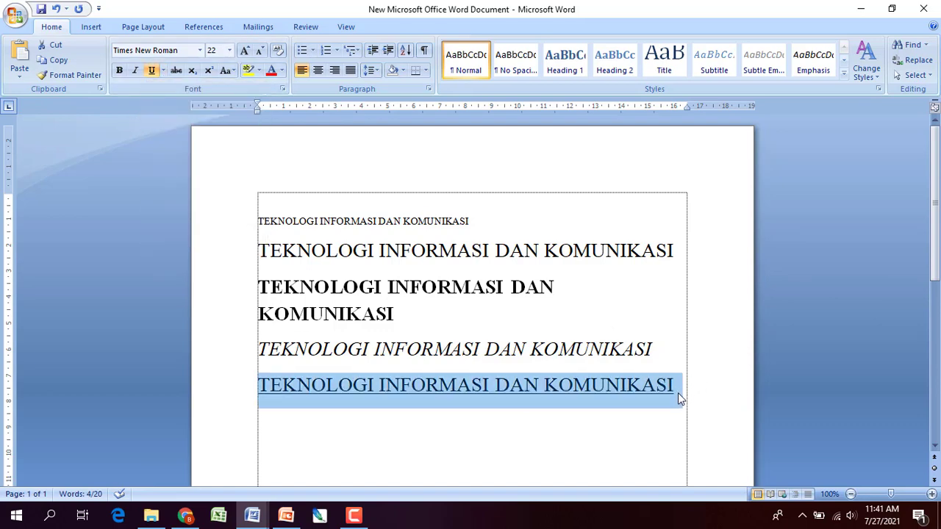
Paste a copy of the text line below the underlined one and apply a double underline to it.
left_click(678, 391)
key("Return")
key("ctrl+v")
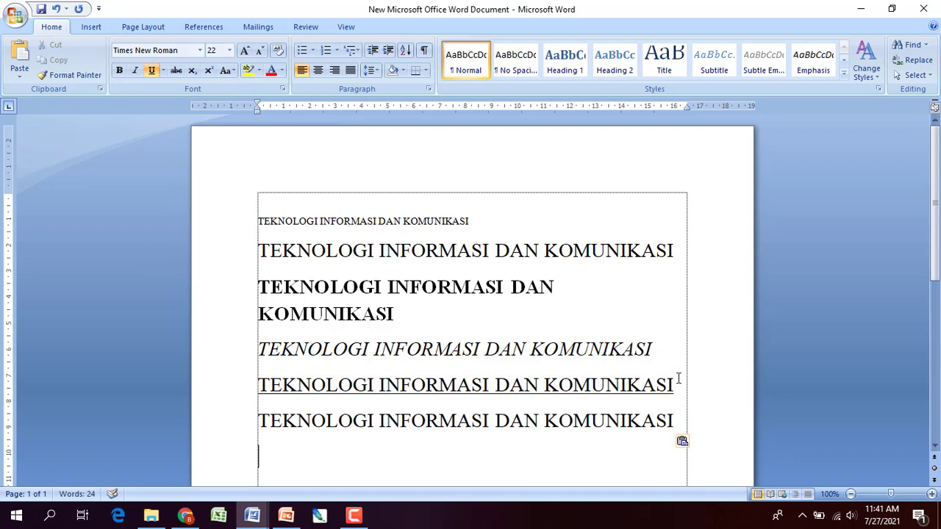
left_click_drag(674, 420, 253, 423)
key("ctrl+c")
left_click(164, 71)
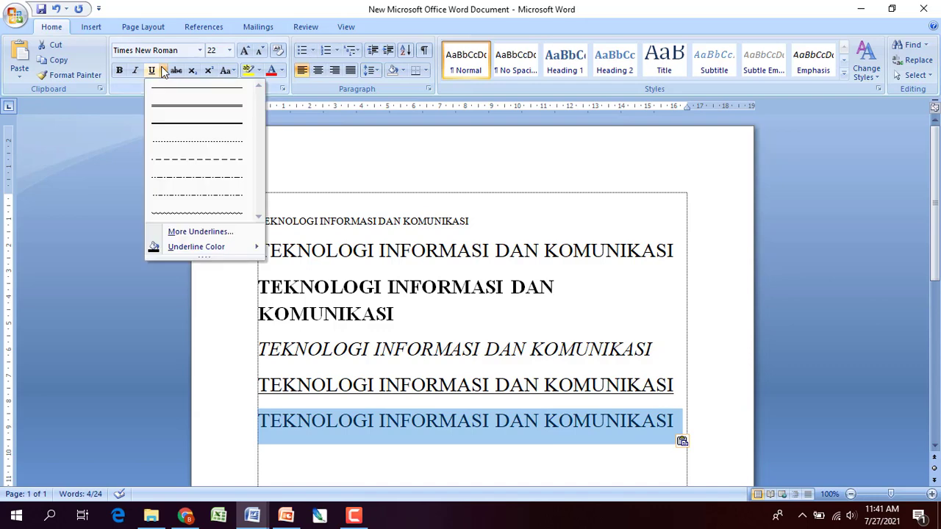
left_click(173, 107)
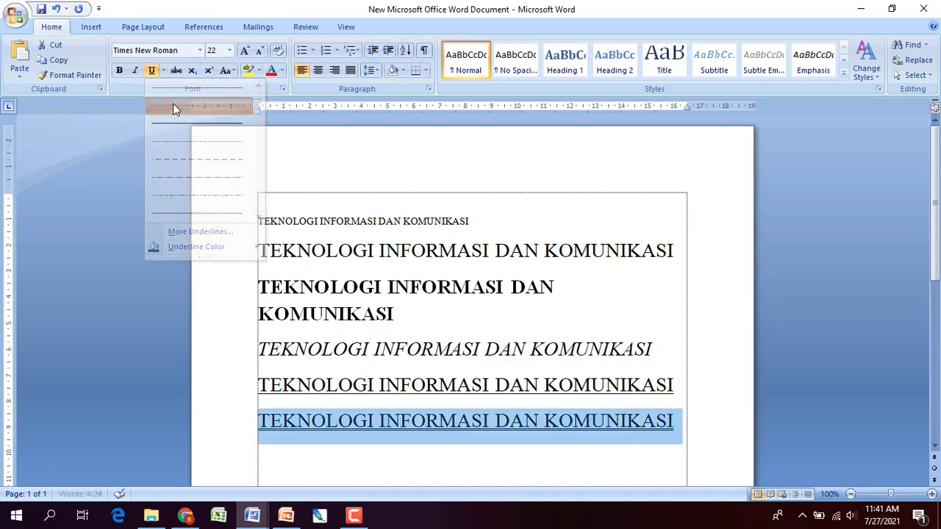
left_click(683, 439)
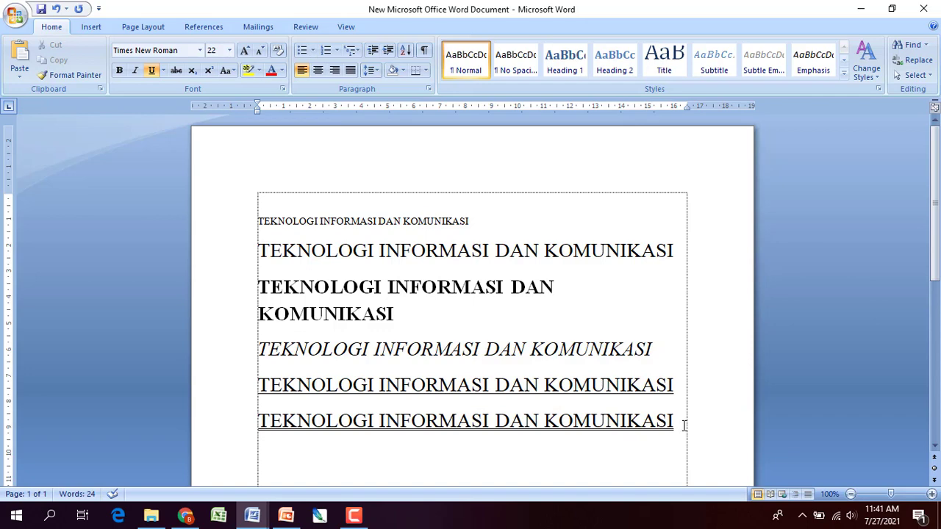
Paste a copy of the text line below the double-underlined one and apply strikethrough to it.
key("Return")
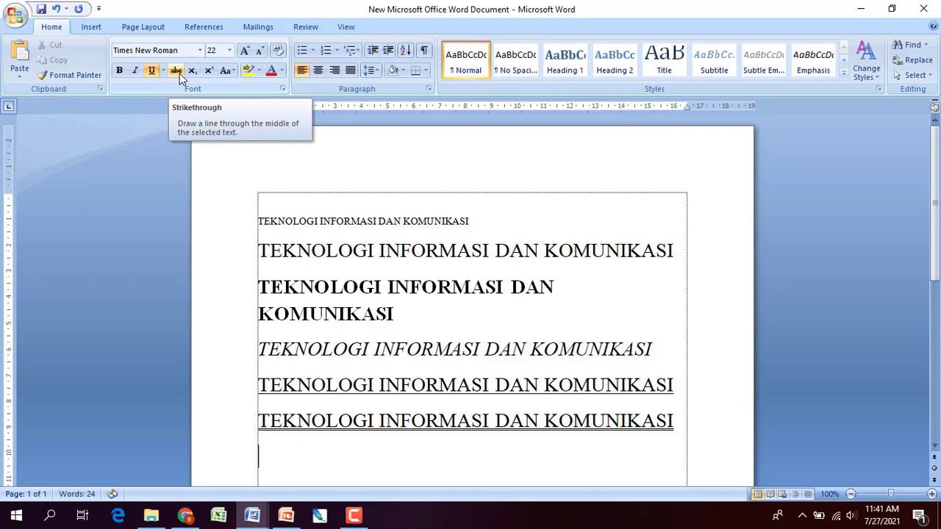
scroll(311, 456, "down", 1)
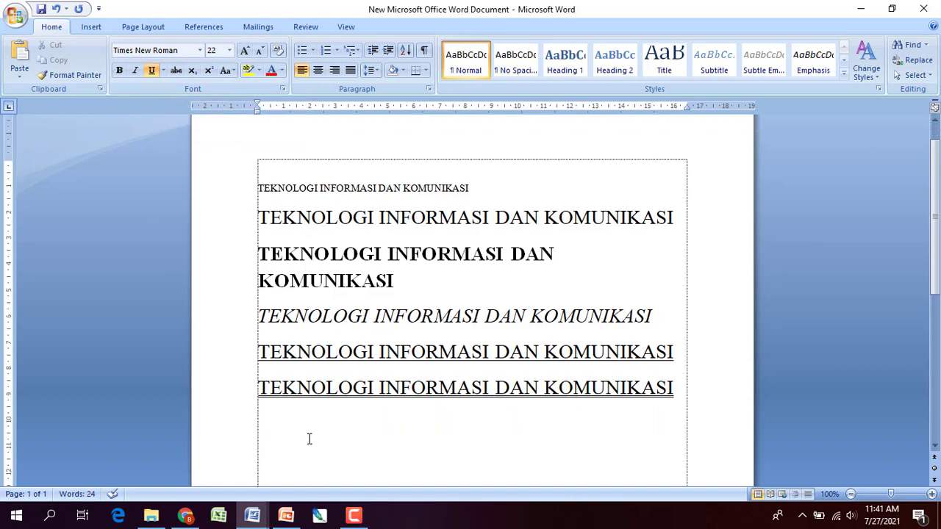
key("ctrl+v")
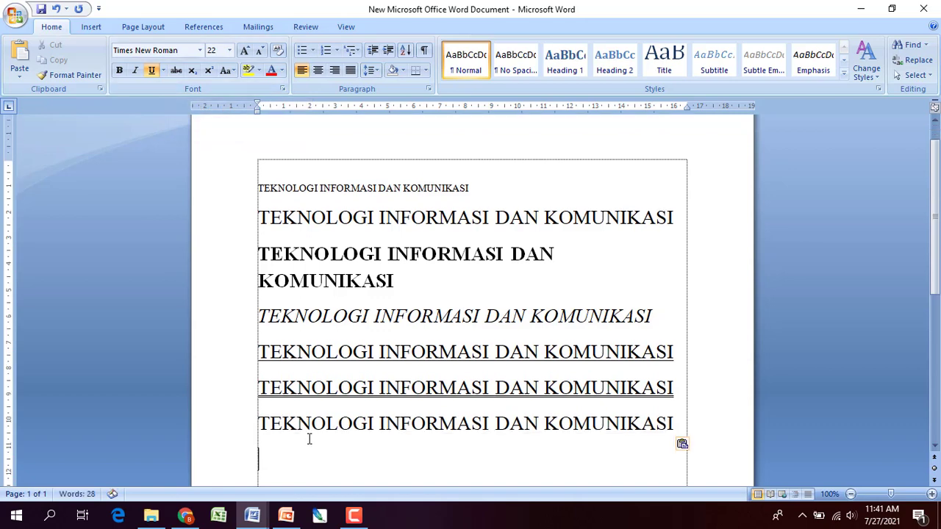
left_click_drag(672, 426, 314, 431)
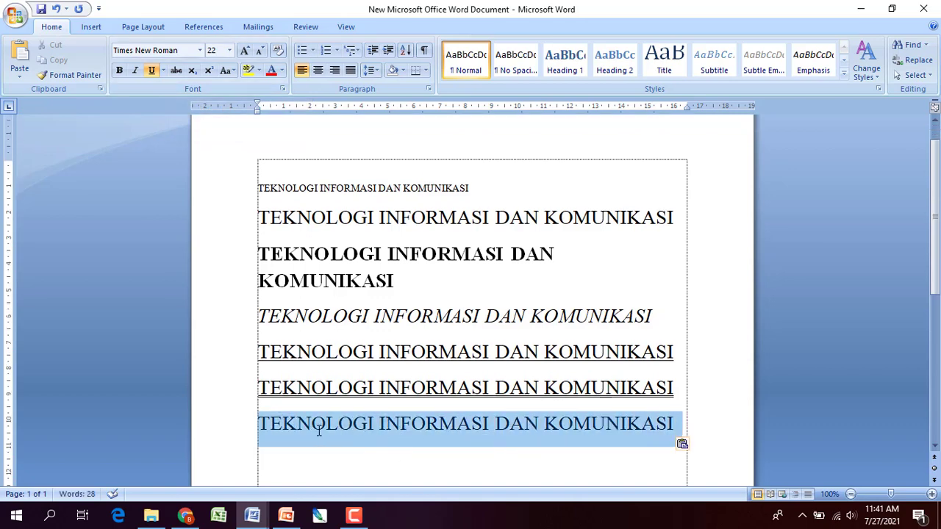
left_click(178, 70)
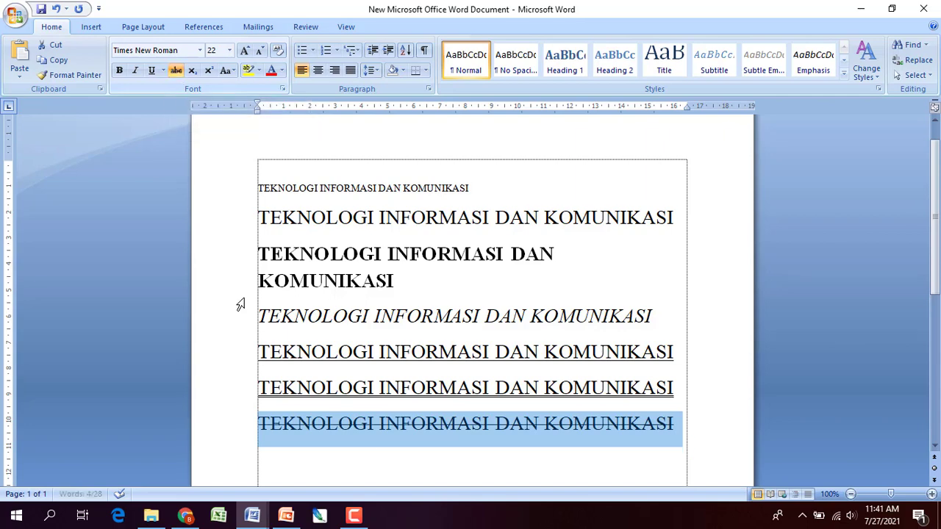
left_click(468, 465)
scroll(468, 466, "down", 1)
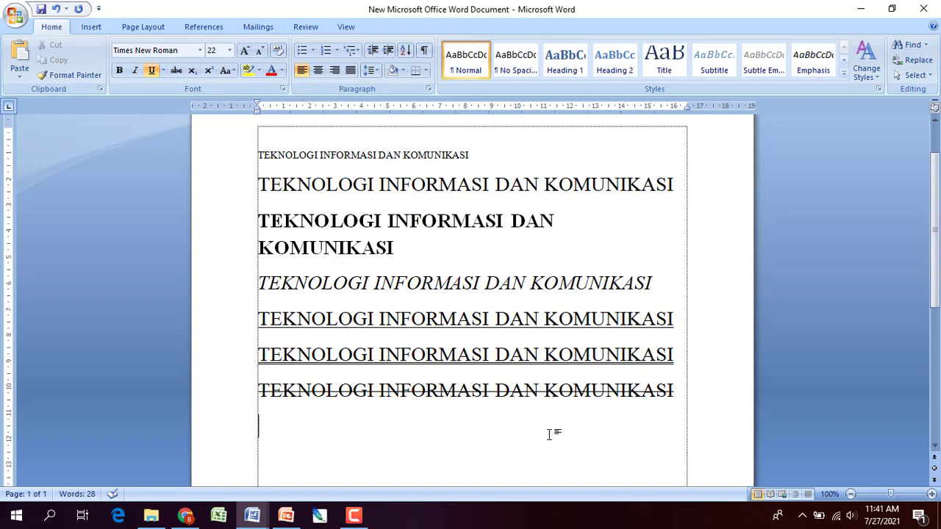
Enter X2 on the line below the struck-through text and remove its strikethrough formatting.
left_click(677, 392)
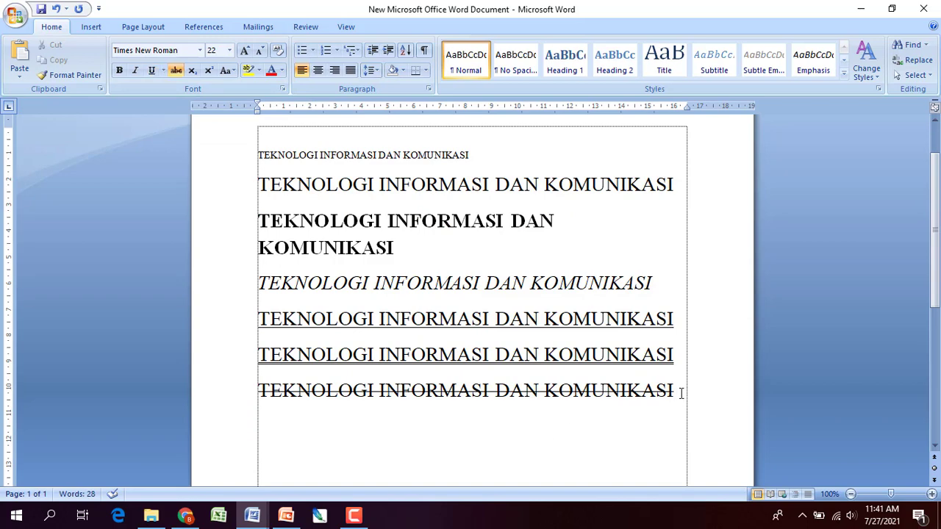
left_click(652, 417)
type("X2")
left_click_drag(288, 431, 257, 431)
left_click(176, 71)
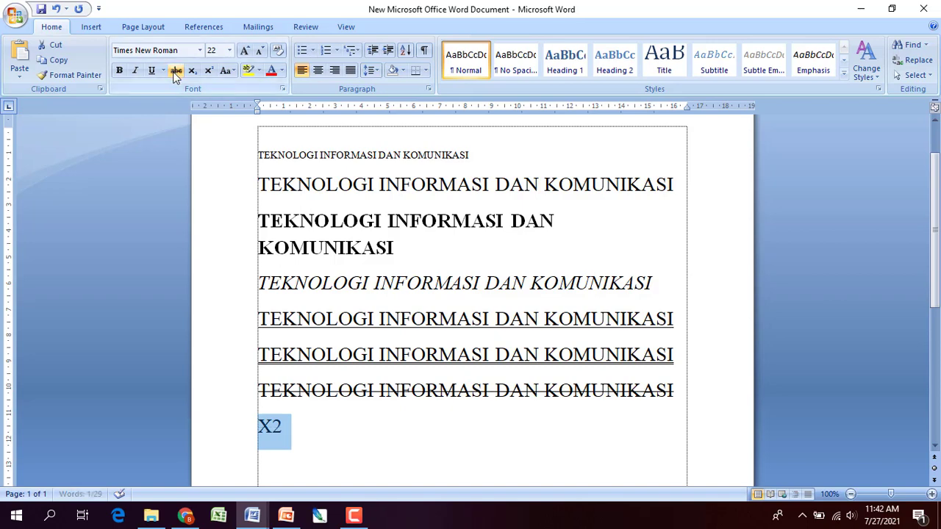
left_click(290, 434)
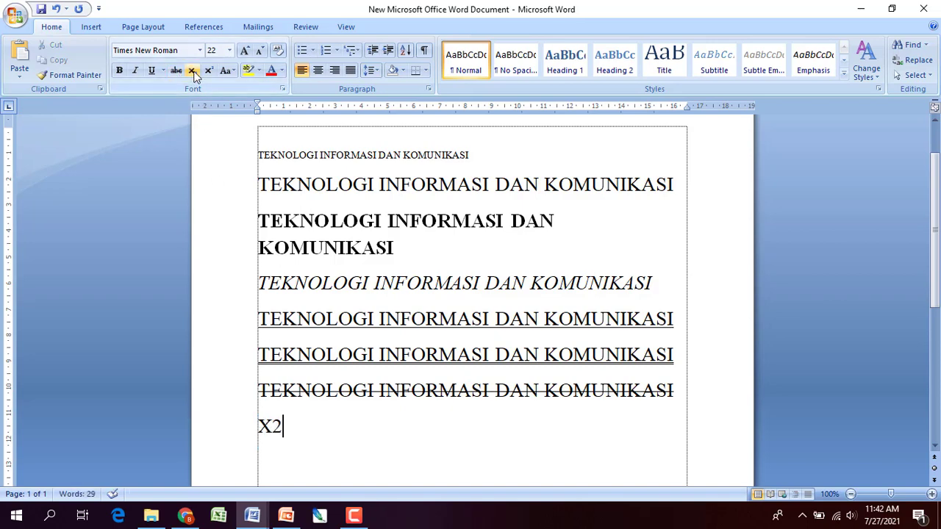
Format the 2 in X2 as subscript, turn subscript off for further text, and start a new line.
left_click_drag(284, 433, 276, 432)
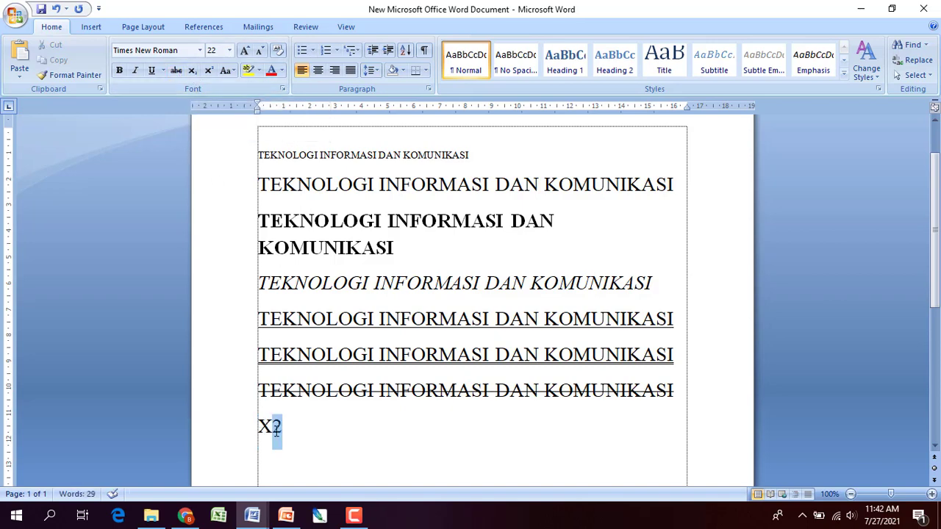
left_click(230, 50)
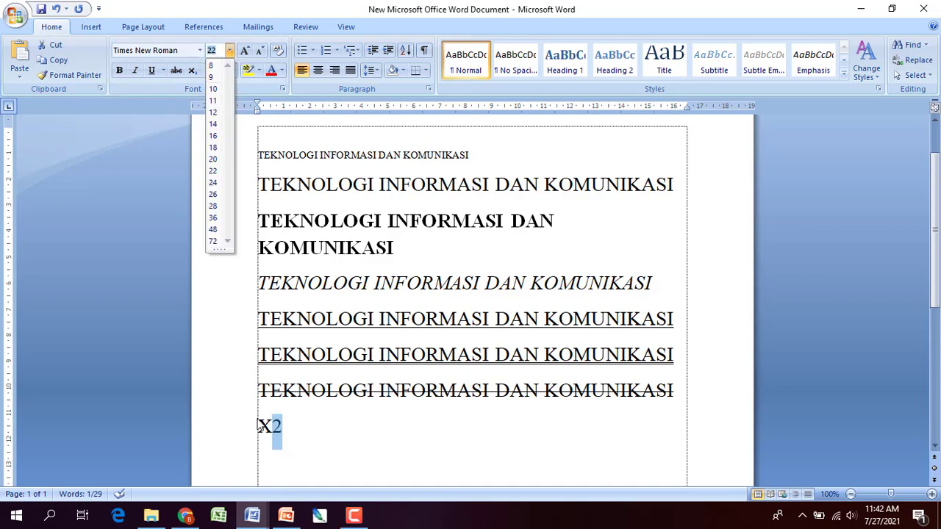
left_click(289, 432)
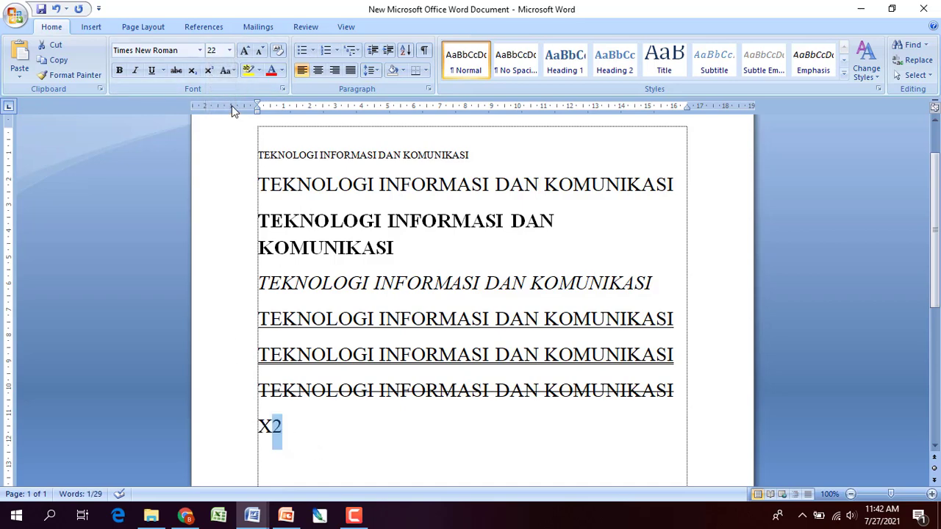
left_click(193, 77)
left_click(327, 435)
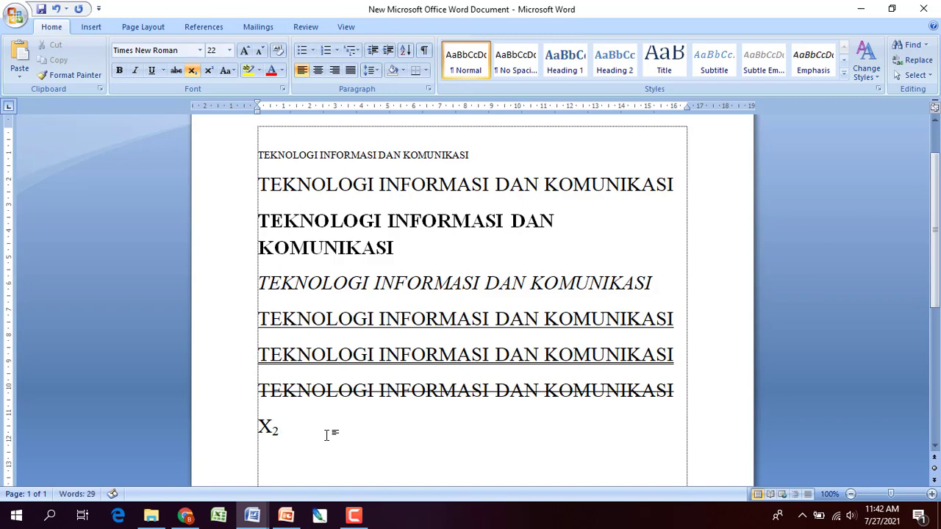
left_click(192, 73)
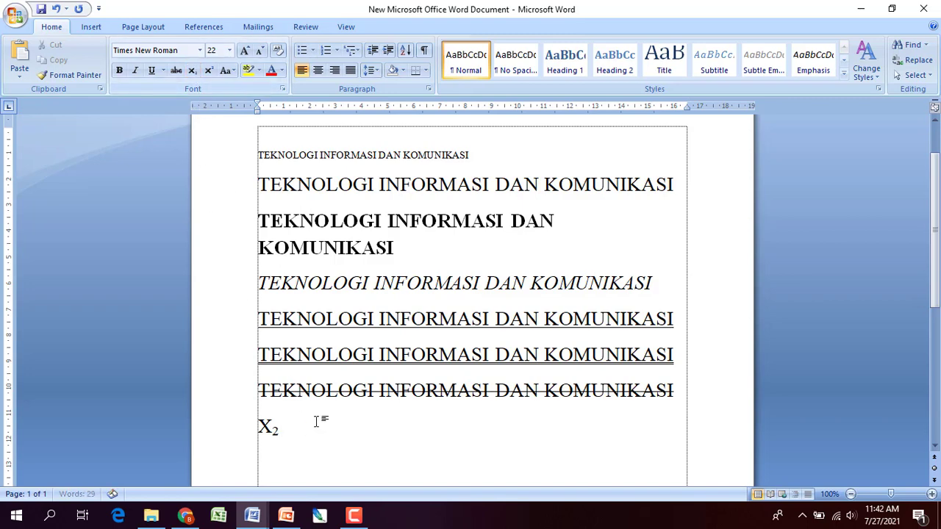
key("Return")
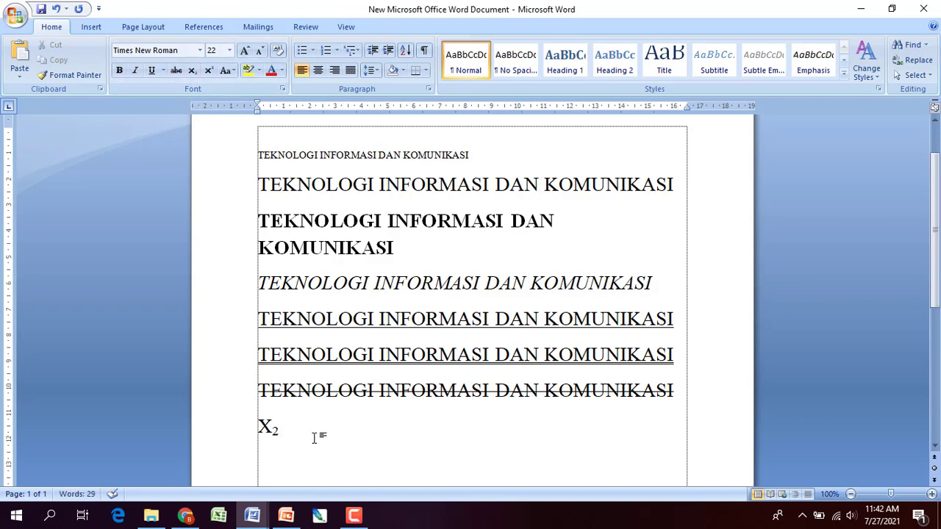
Replace the X before the subscript 2 with O and enter X2 on the line below.
type("X")
key("Up")
key("BackSpace")
type("O")
left_click(279, 468)
type("2")
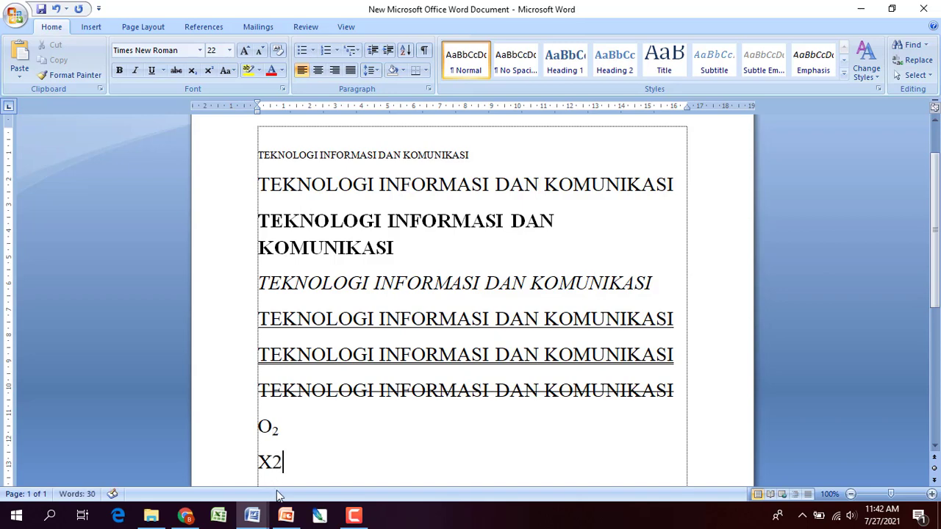
Format the 2 in X2 as superscript.
left_click_drag(273, 461, 283, 464)
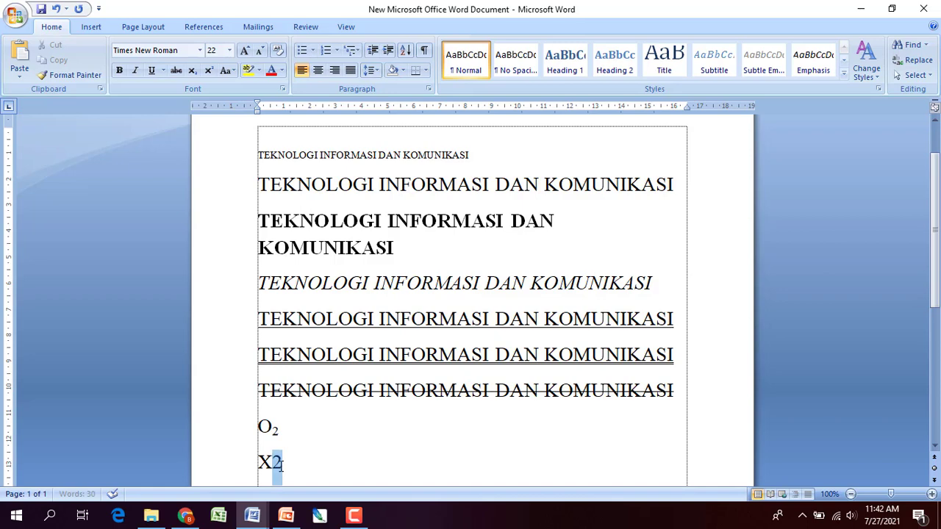
left_click(212, 72)
left_click(280, 433)
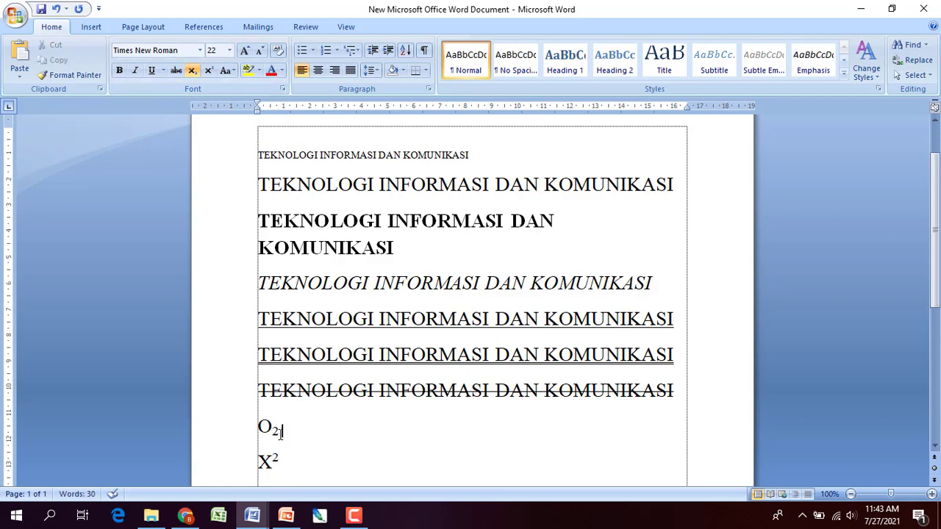
left_click(281, 465)
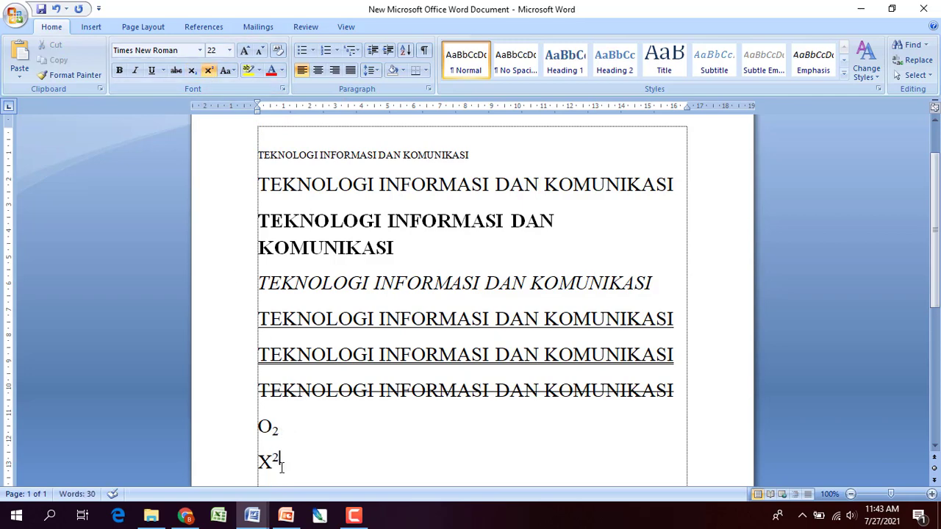
scroll(281, 466, "down", 1)
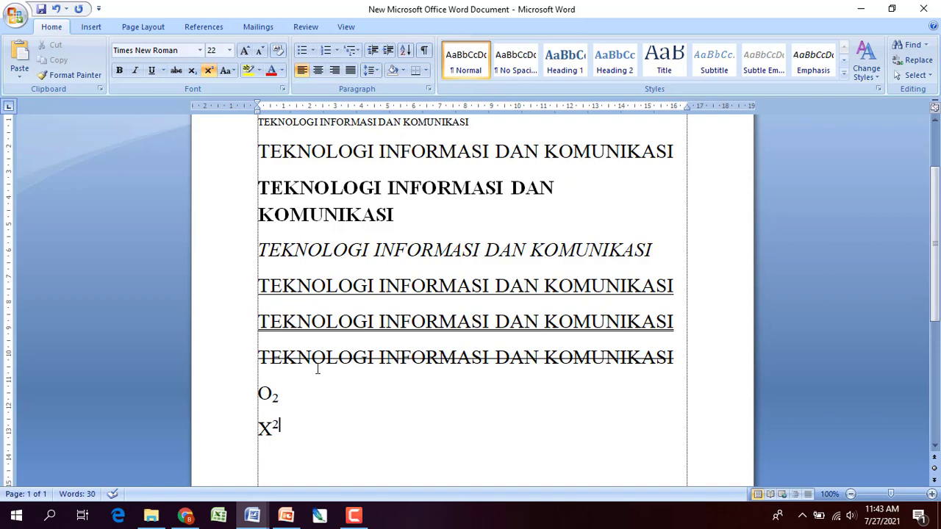
scroll(318, 367, "down", 1)
scroll(328, 425, "down", 1)
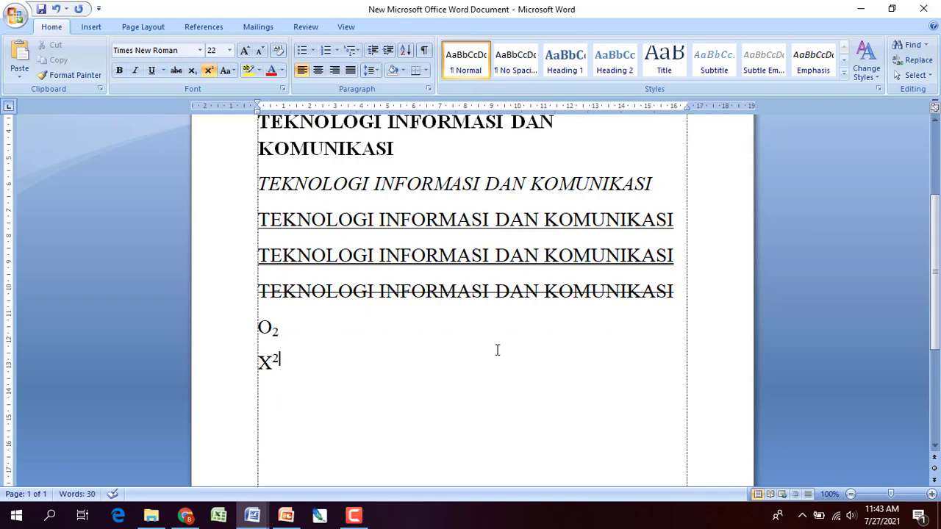
scroll(370, 323, "up", 1)
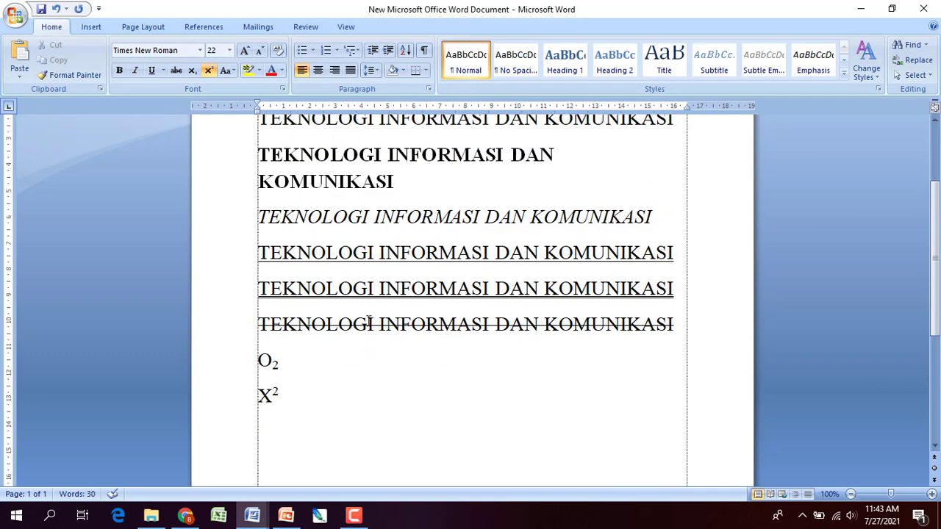
scroll(368, 325, "down", 2)
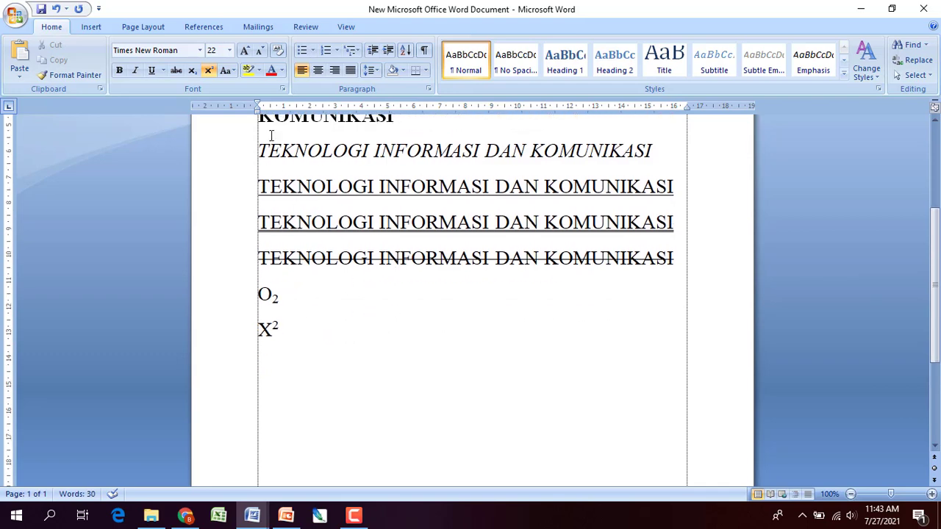
left_click(232, 68)
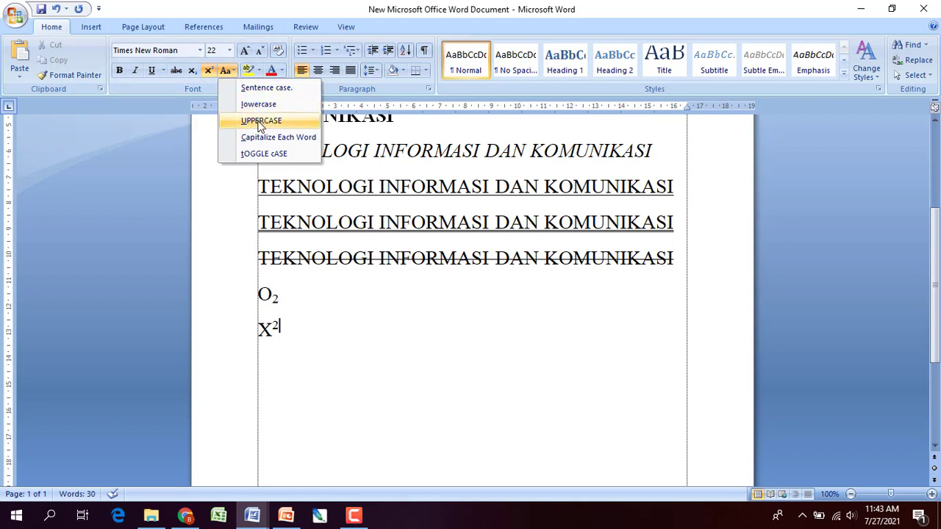
left_click(312, 321)
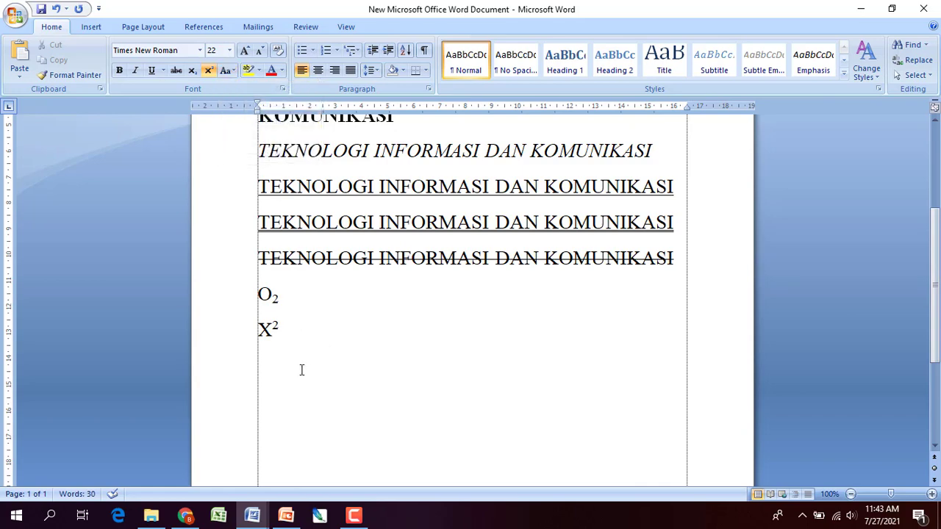
Copy the plain 22 pt text line near the start of the document and paste it below X².
scroll(603, 216, "up", 2)
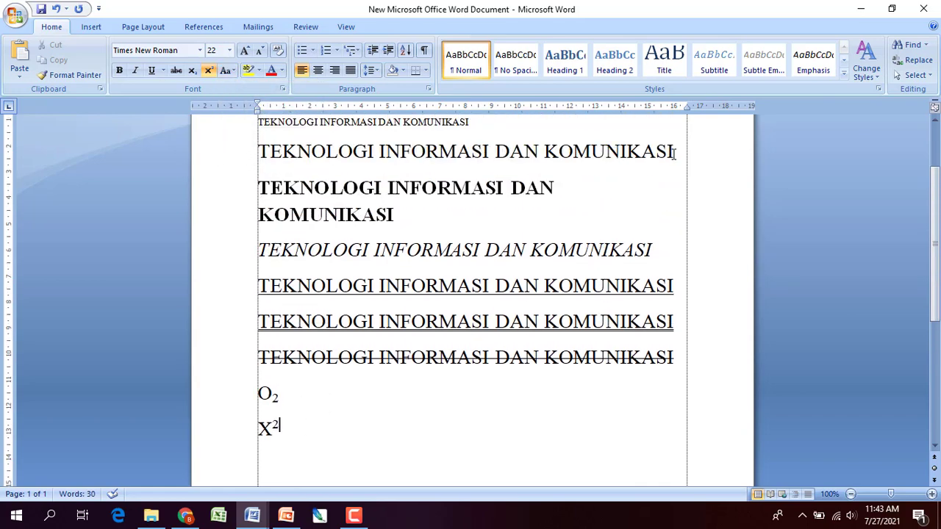
left_click_drag(675, 152, 310, 152)
key("ctrl+c")
right_click(313, 153)
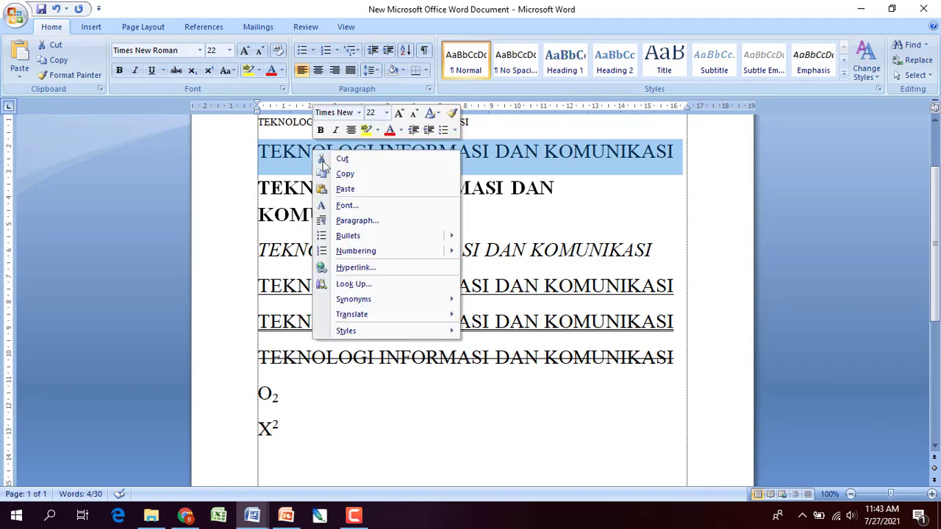
key("Escape")
scroll(294, 367, "down", 3)
left_click(271, 305)
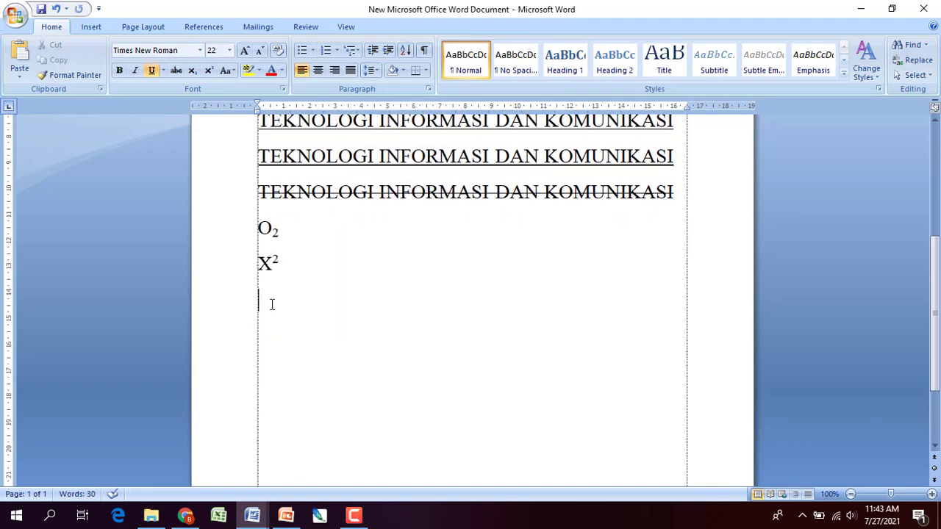
key("ctrl+v")
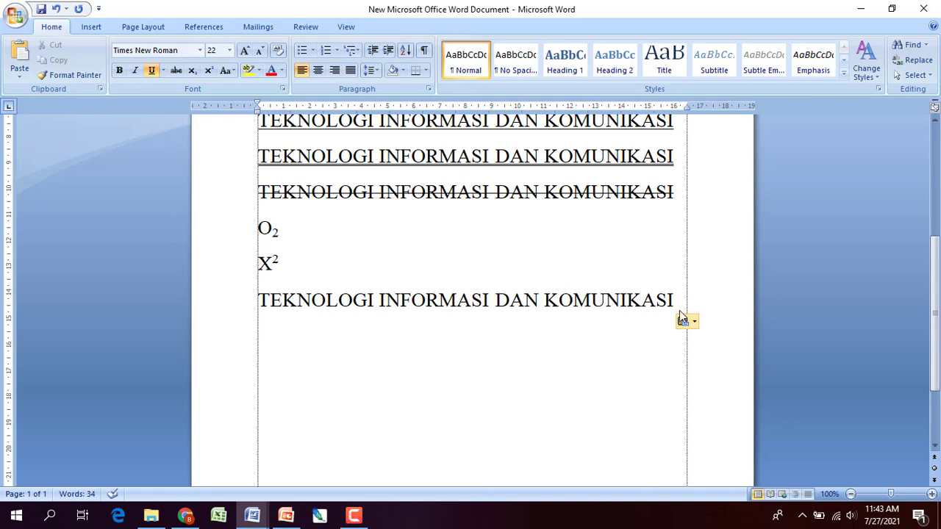
Copy the pasted line below X² and change its case to lowercase.
left_click_drag(671, 316, 271, 293)
key("ctrl+c")
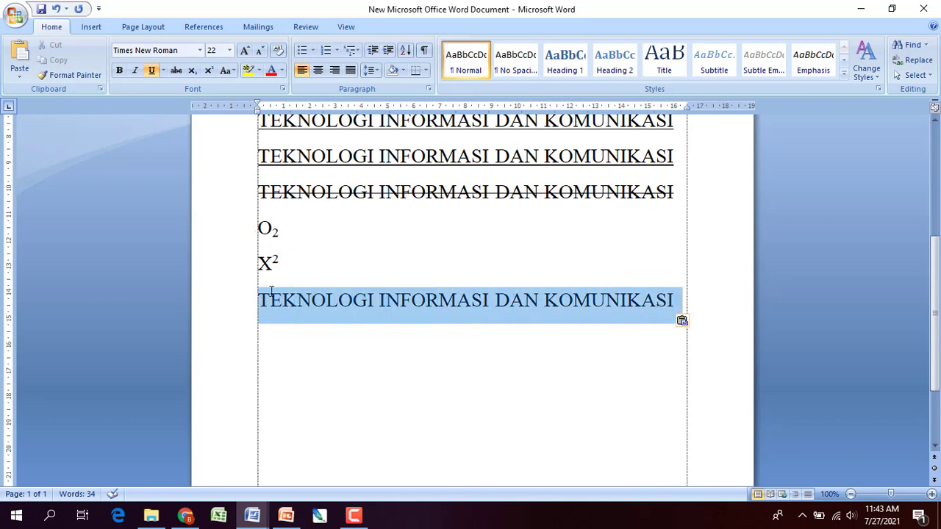
left_click(230, 71)
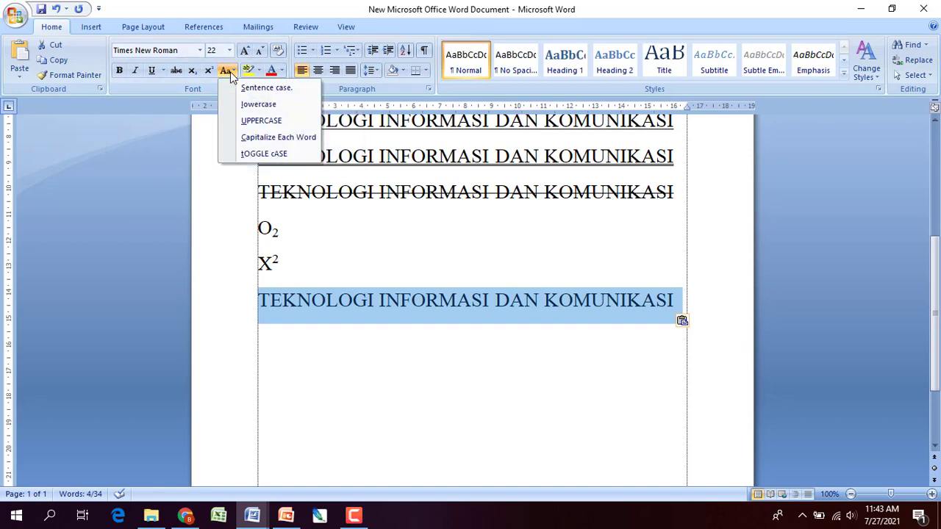
left_click(251, 109)
left_click(553, 308)
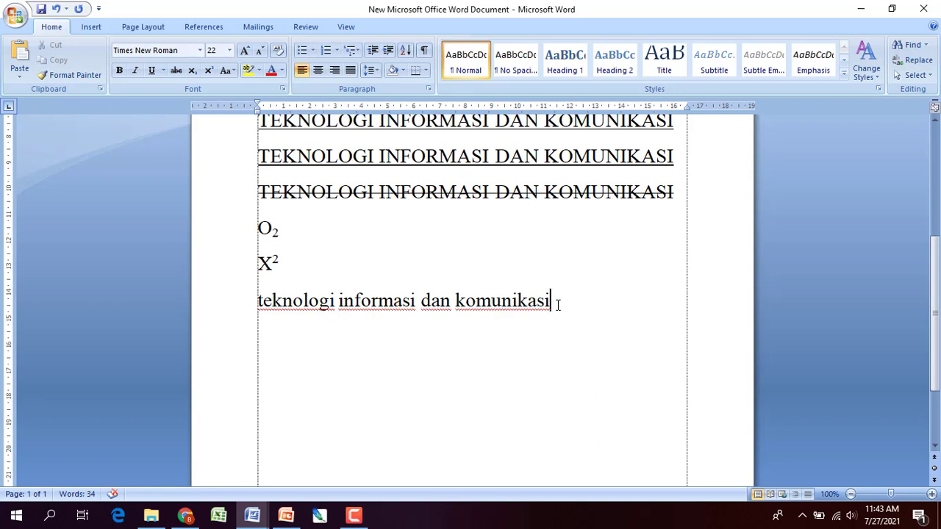
Change the case of the text line below X² to UPPERCASE.
left_click_drag(558, 303, 261, 301)
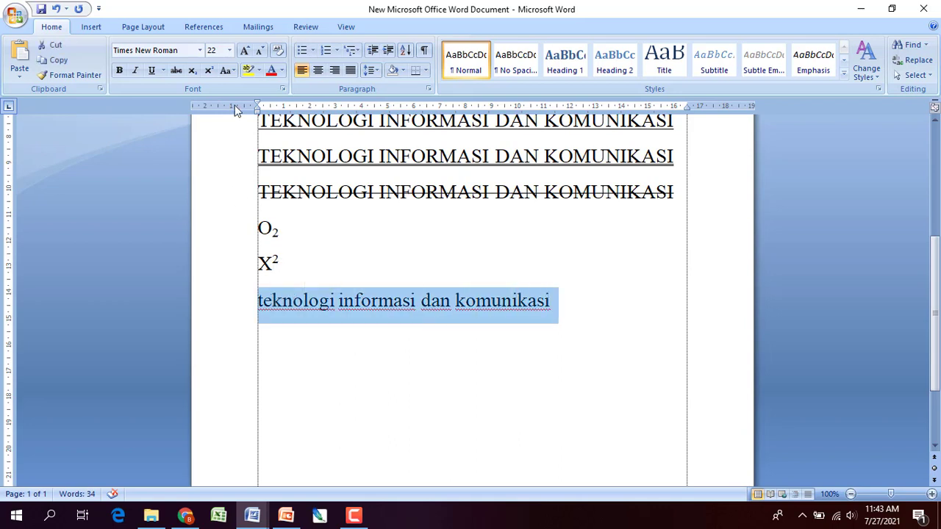
left_click(230, 73)
left_click(247, 120)
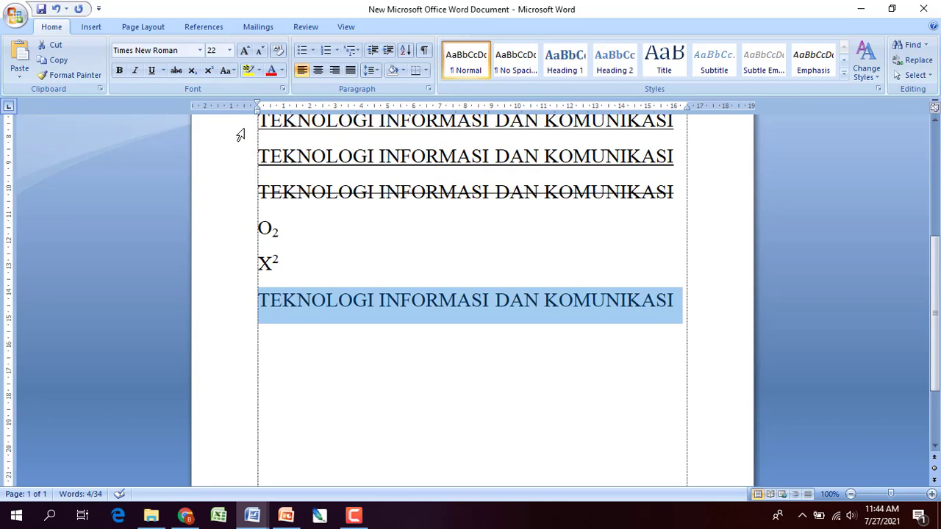
Paste another copy of the text below the uppercase line and change its case to Capitalize Each Word.
left_click(279, 358)
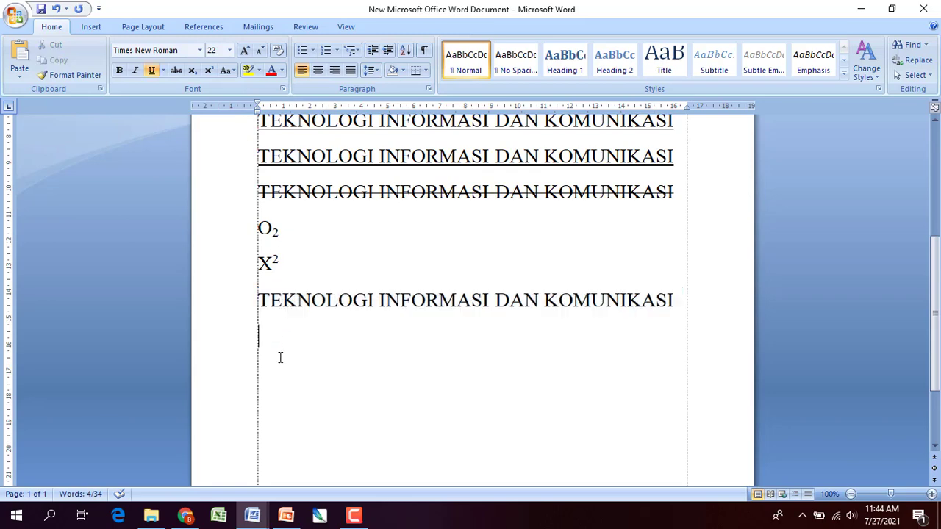
key("ctrl+v")
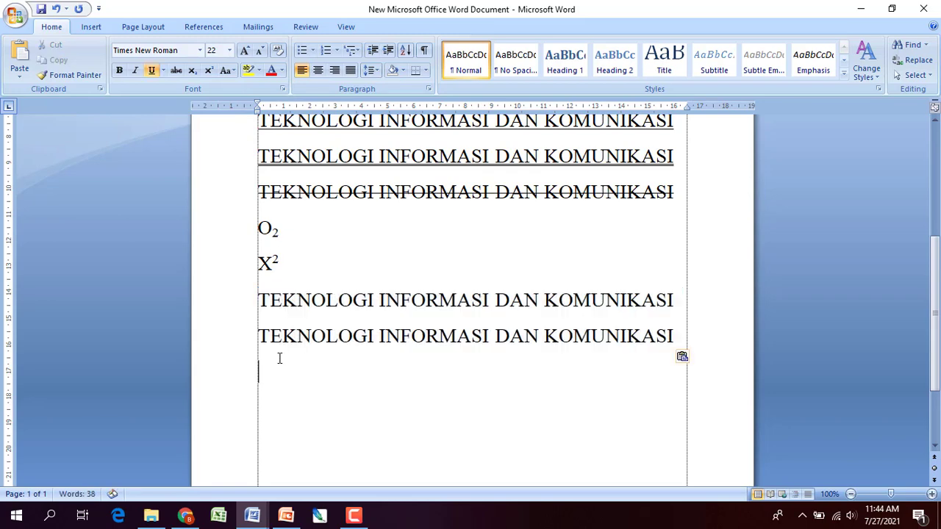
left_click_drag(680, 336, 256, 339)
key("ctrl+c")
left_click(228, 75)
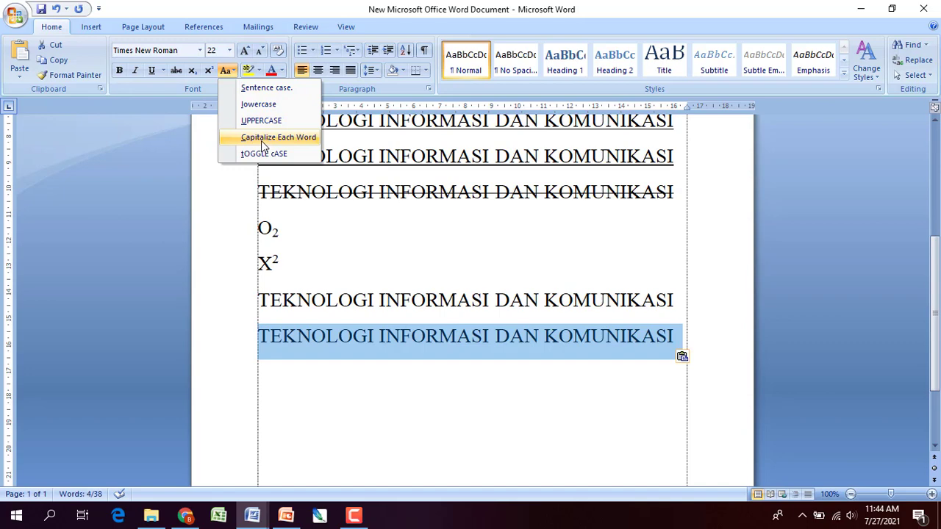
left_click(261, 138)
left_click(591, 361)
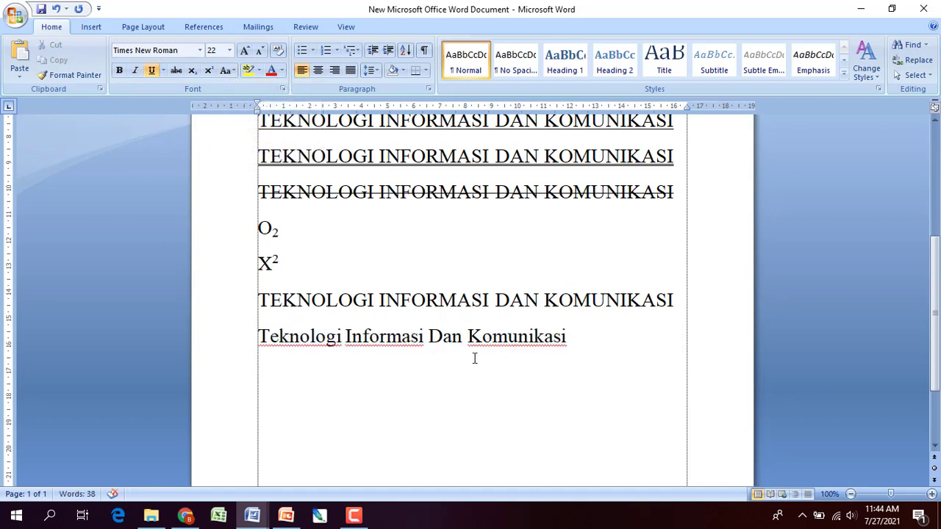
Erase the uppercase line below X² character by character back to TE, and undo the deletion.
left_click(686, 302)
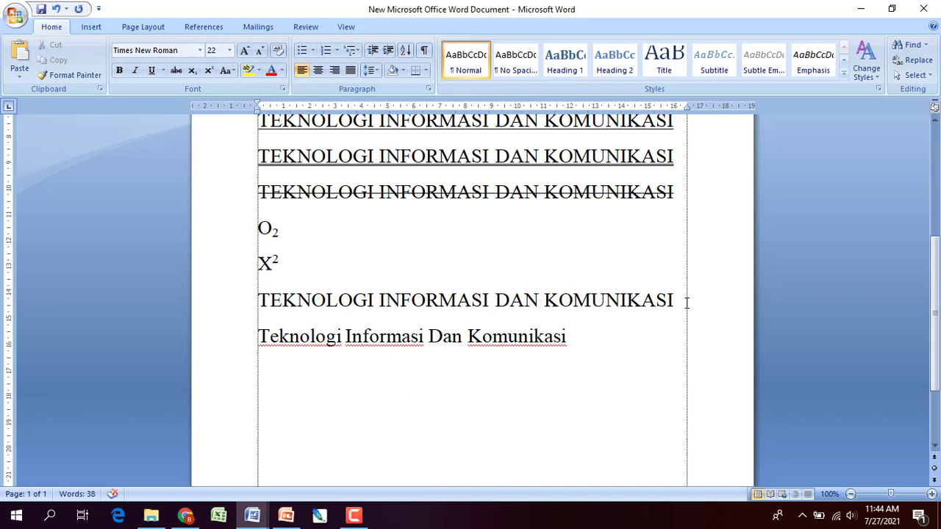
key("BackSpace")
key("BackSpace")
key("BackSpace")
key("BackSpace")
key("BackSpace")
key("BackSpace")
key("BackSpace")
key("BackSpace")
key("BackSpace")
key("BackSpace")
key("BackSpace")
key("BackSpace")
key("BackSpace")
key("BackSpace")
key("BackSpace")
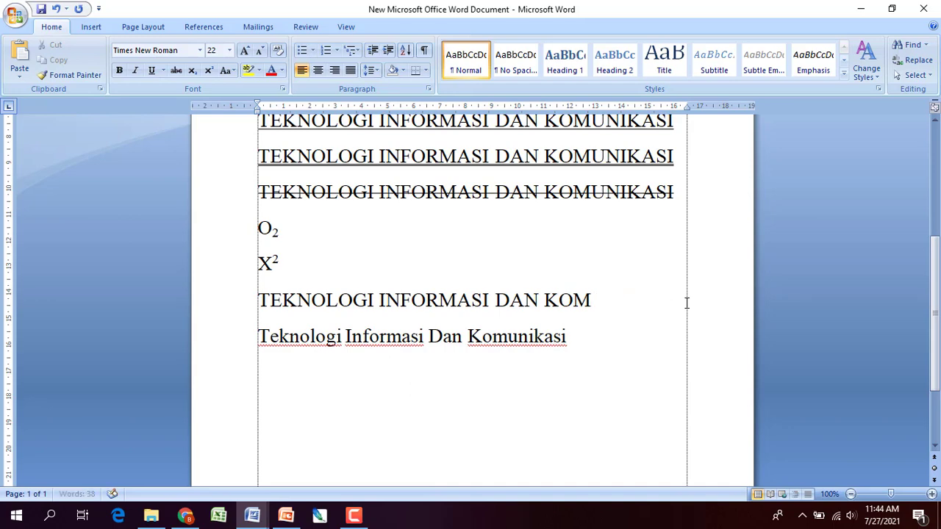
key("BackSpace")
key("BackSpace")
key("BackSpace")
key("BackSpace")
key("BackSpace")
key("BackSpace")
key("BackSpace")
key("BackSpace")
key("BackSpace")
key("BackSpace")
key("BackSpace")
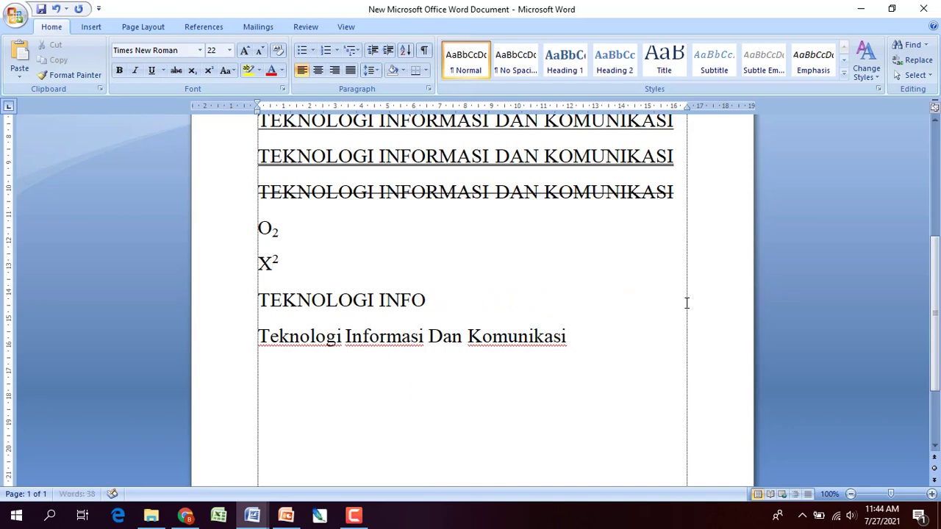
key("BackSpace")
key("BackSpace")
key("BackSpace")
key("BackSpace")
key("BackSpace")
key("BackSpace")
key("BackSpace")
key("BackSpace")
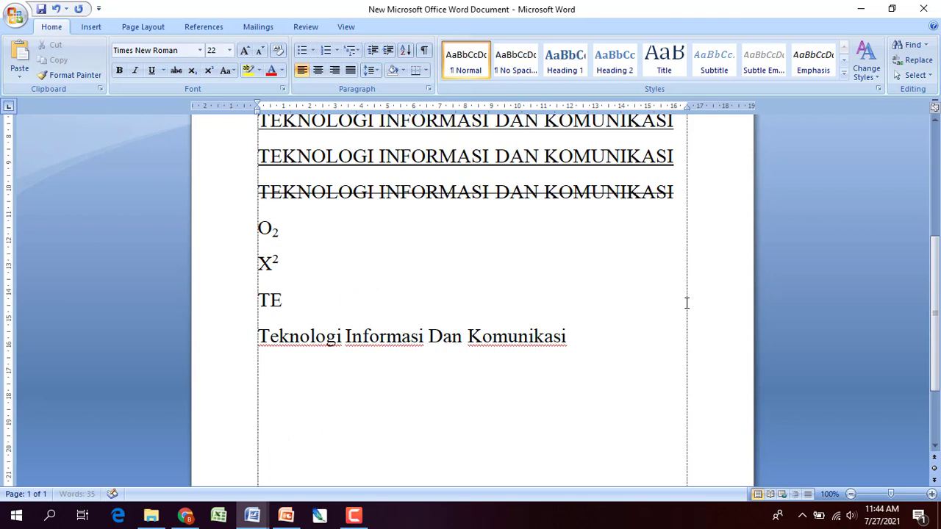
key("ctrl+z")
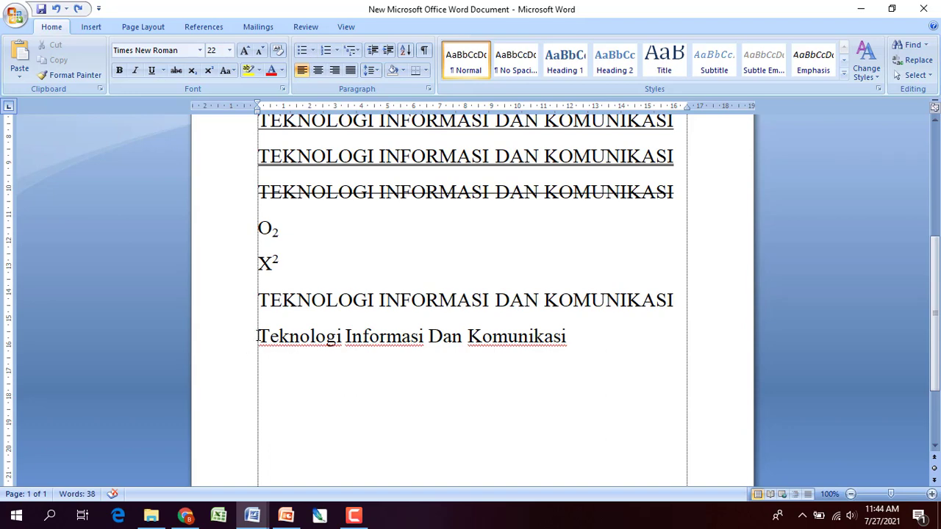
left_click_drag(567, 340, 310, 343)
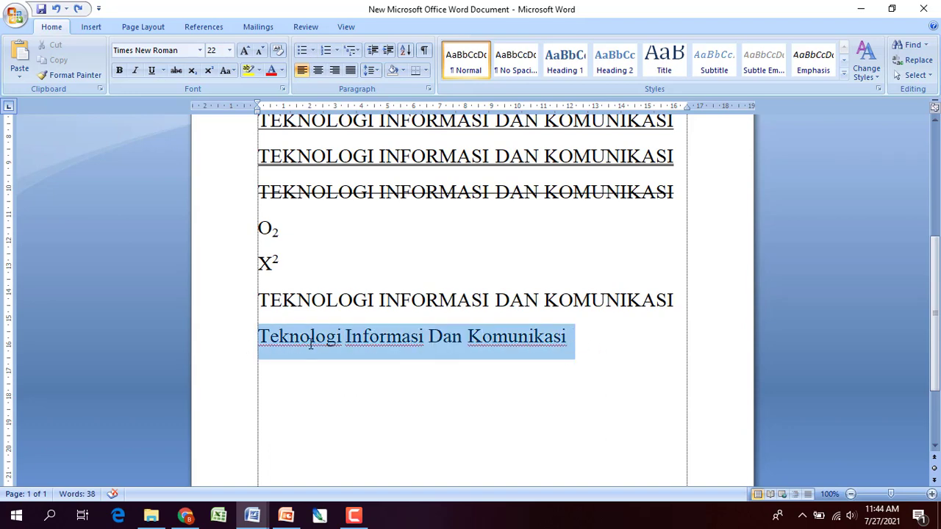
left_click(227, 70)
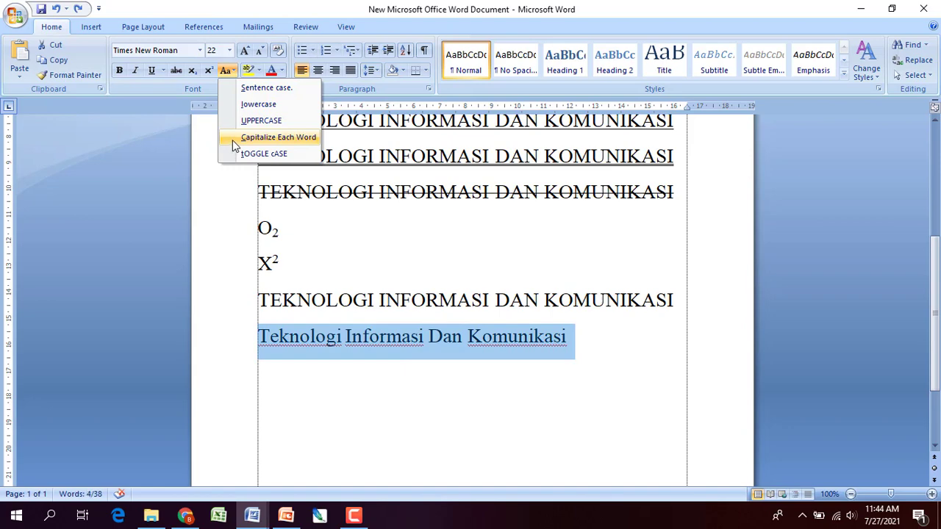
left_click(326, 368)
left_click(286, 345)
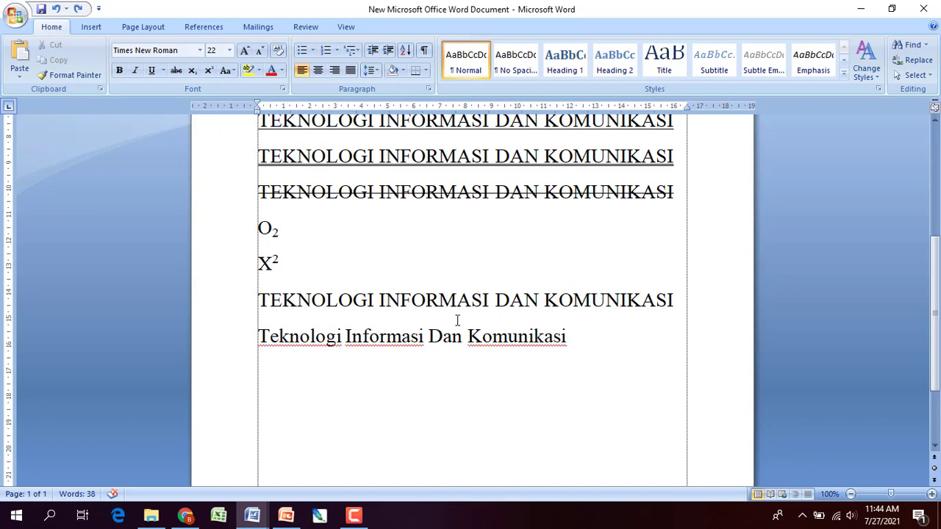
left_click(586, 339)
scroll(586, 334, "up", 5)
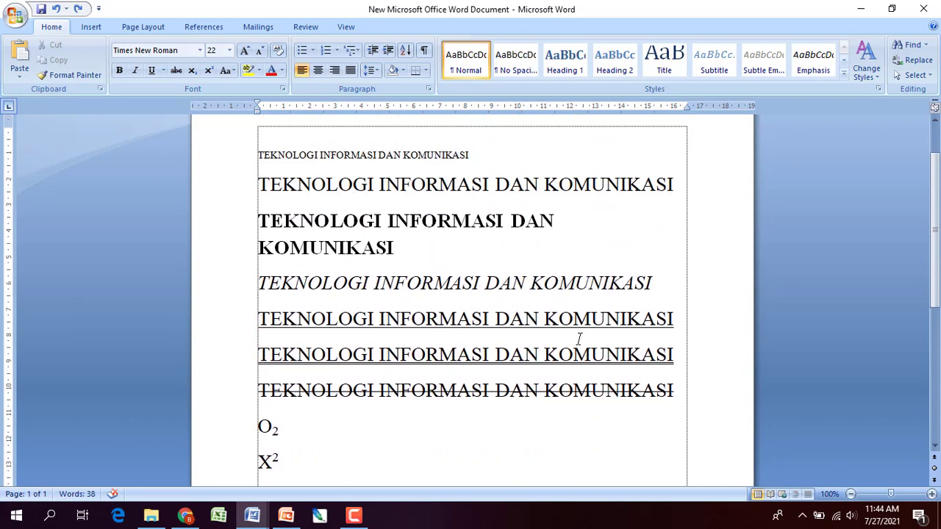
scroll(579, 338, "up", 1)
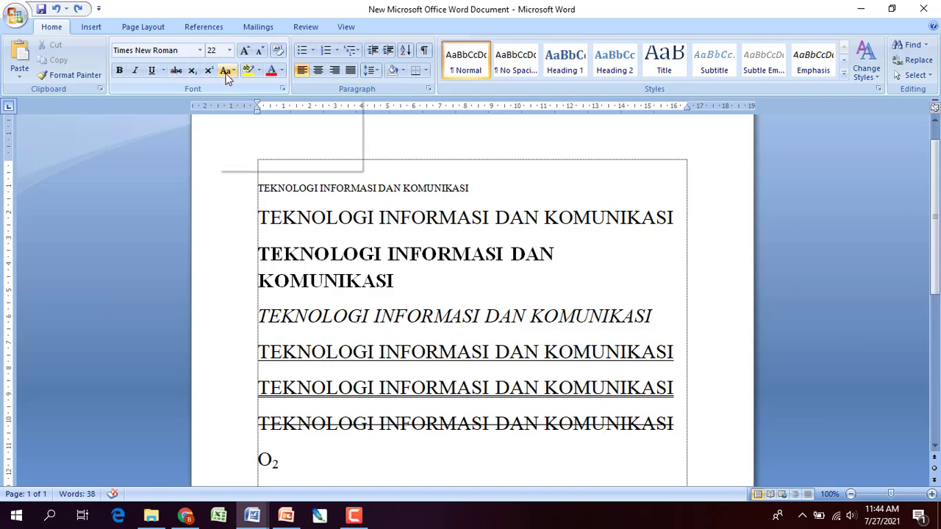
scroll(477, 269, "down", 6)
scroll(473, 311, "up", 3)
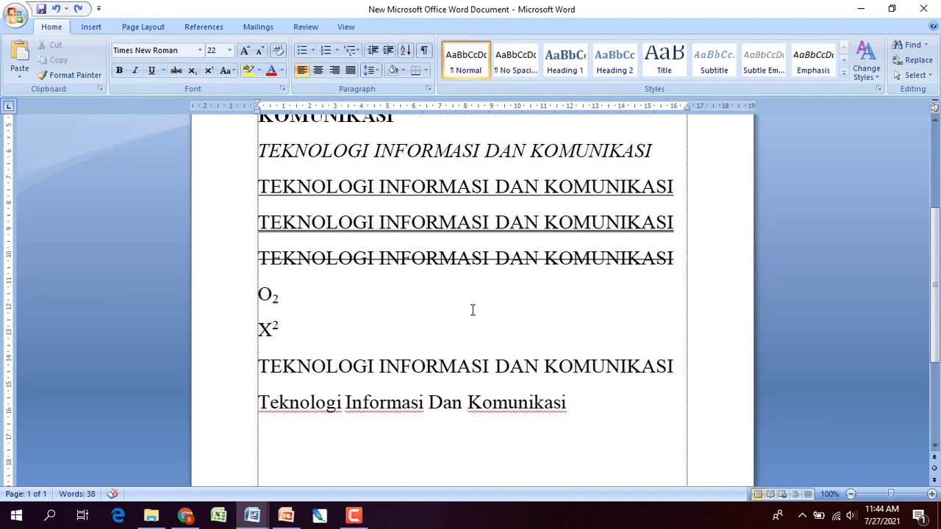
scroll(489, 292, "down", 4)
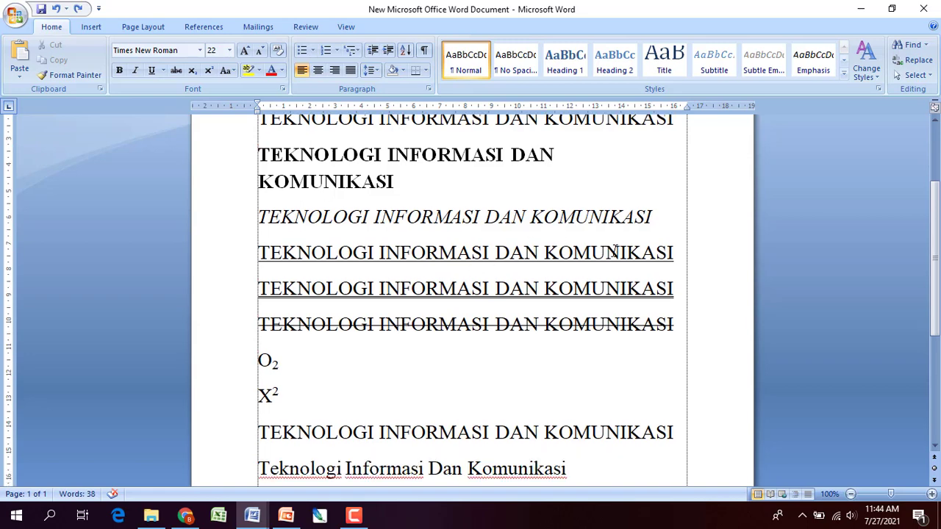
Paste another copy of the text below the Capitalize Each Word line and color it dark blue.
key("Return")
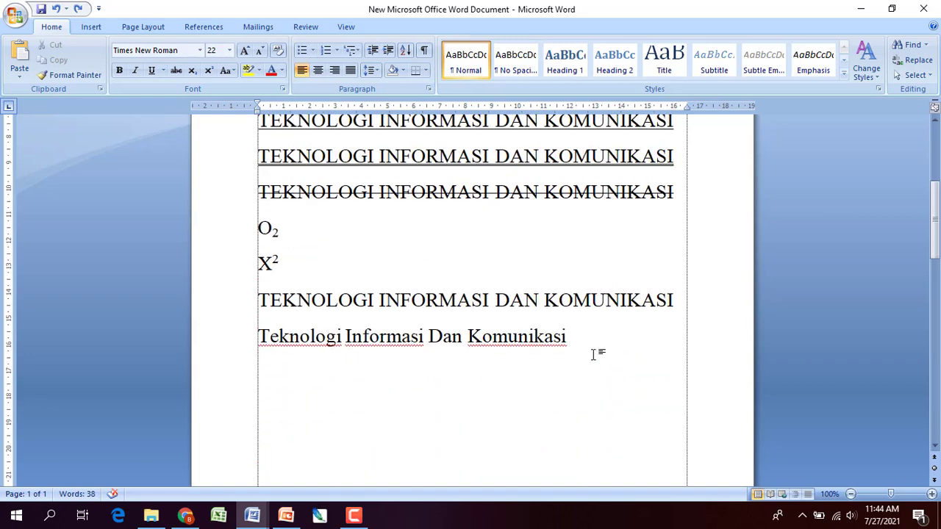
key("ctrl+v")
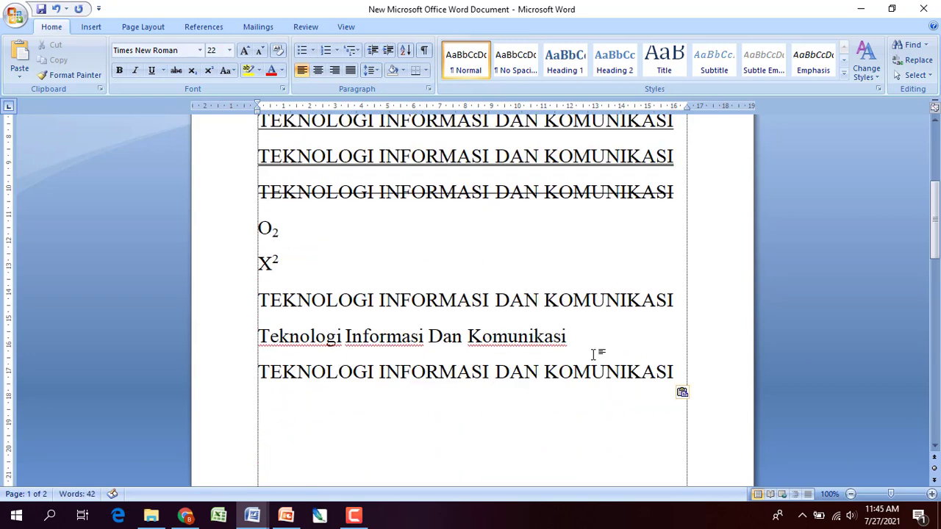
left_click_drag(675, 372, 316, 377)
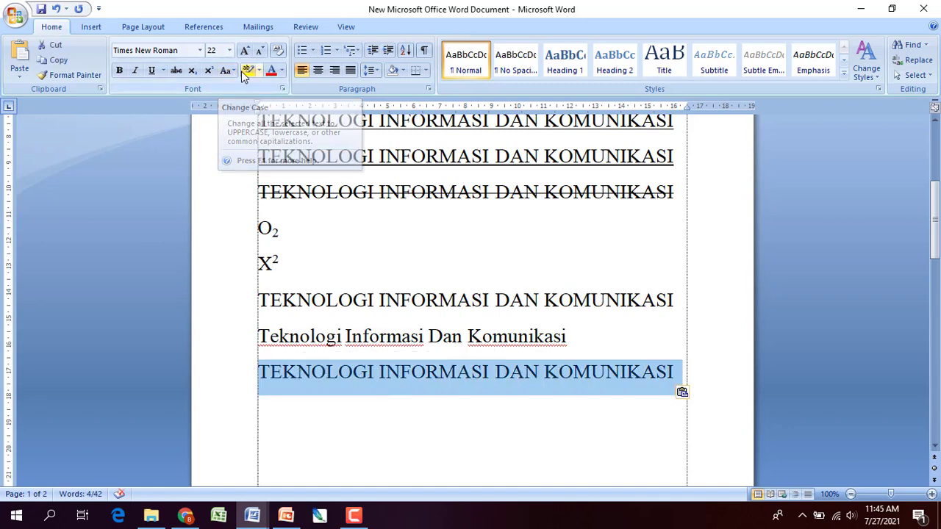
left_click(281, 70)
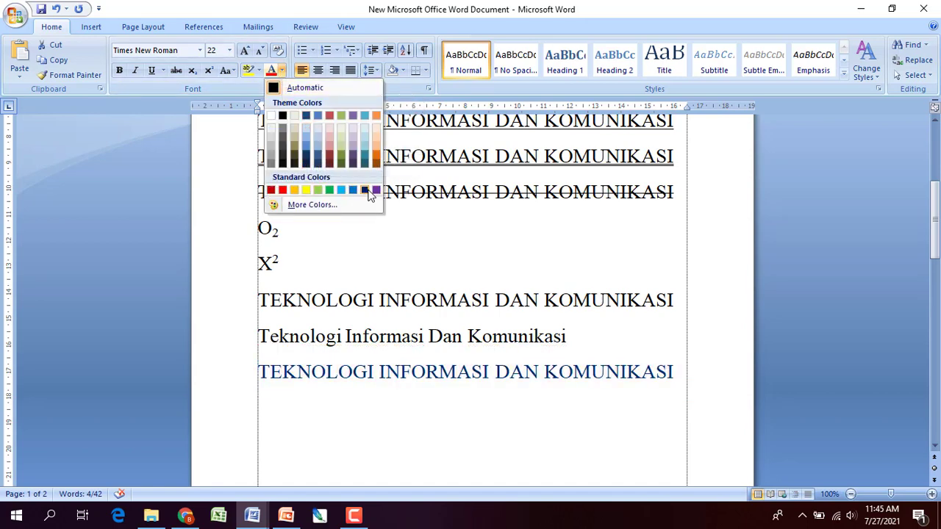
left_click(366, 190)
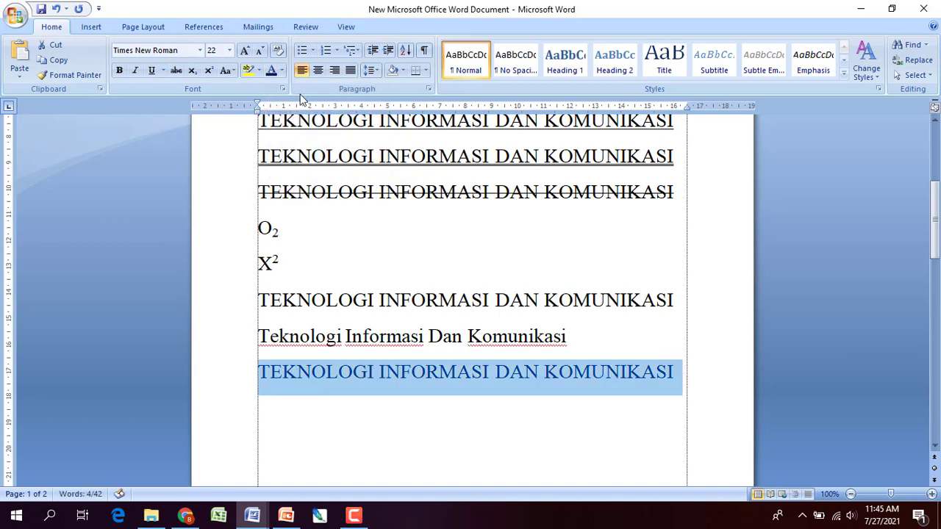
Change the font color of the newly pasted last line to dark red.
left_click(283, 72)
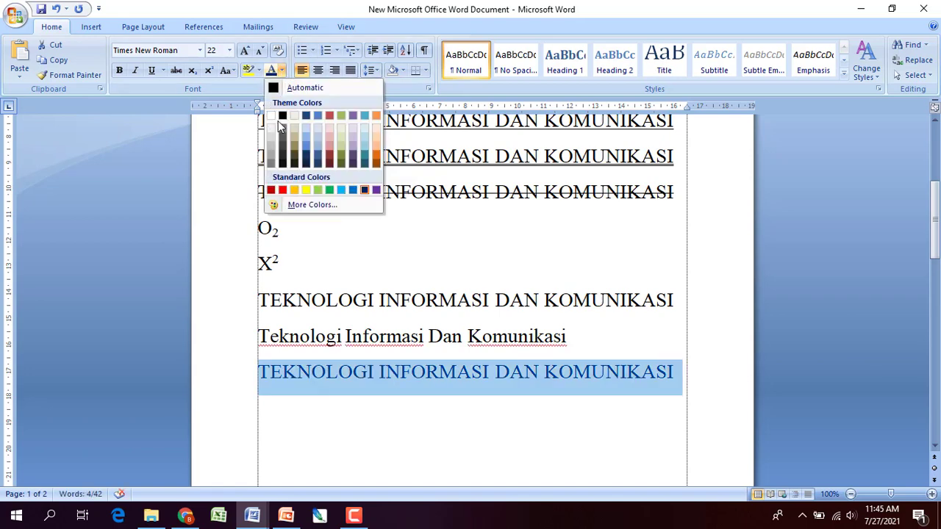
left_click(271, 190)
left_click(489, 441)
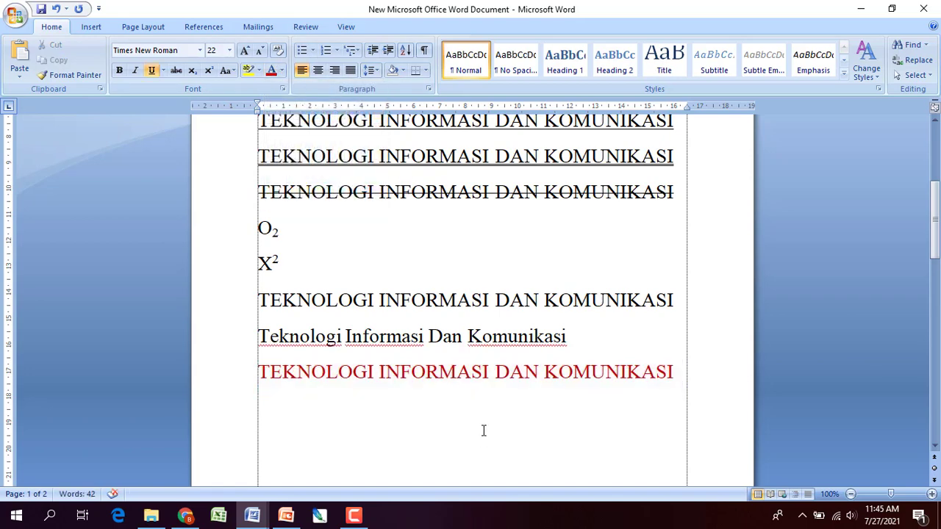
Cut the O₂ line and paste it below the red text line.
scroll(483, 430, "up", 5)
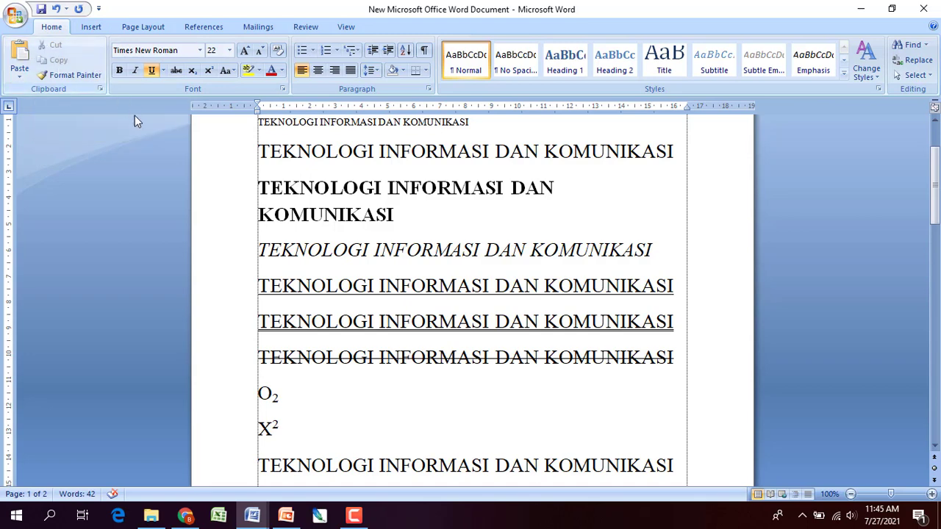
scroll(194, 172, "down", 5)
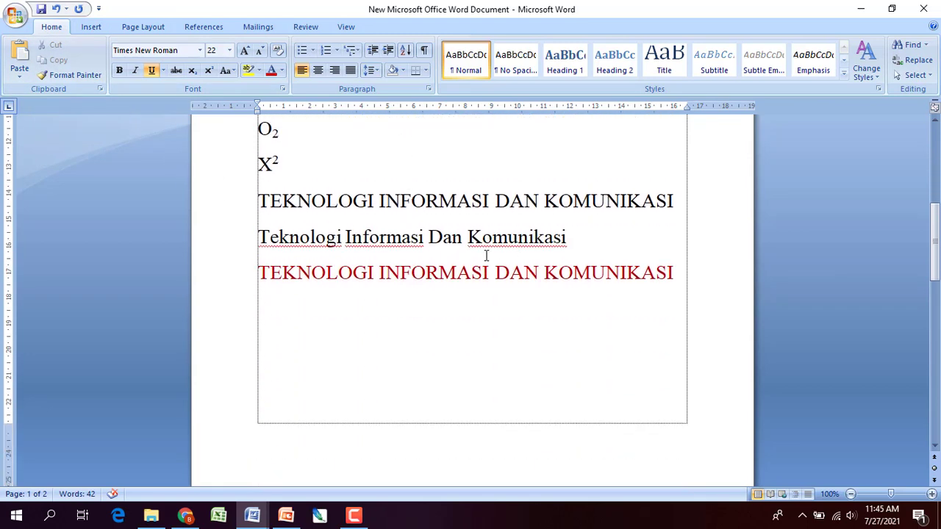
scroll(482, 264, "up", 3)
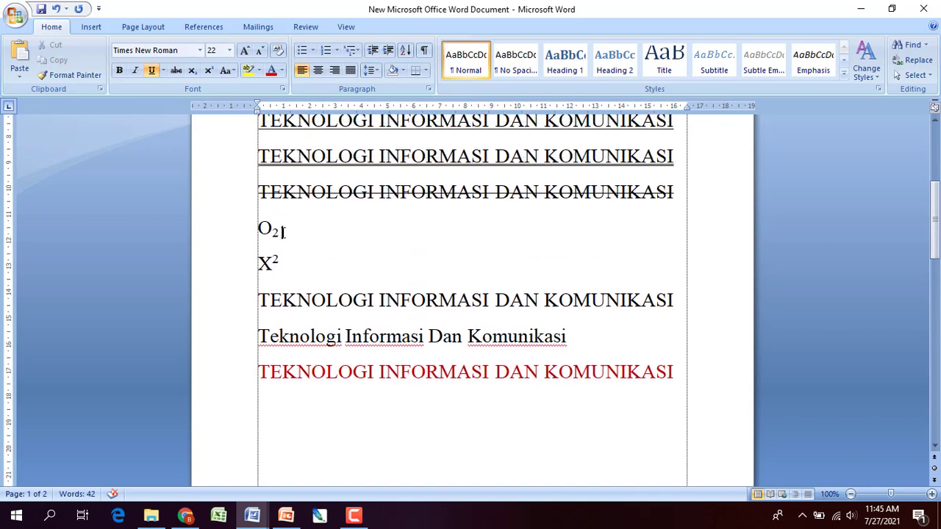
left_click_drag(279, 231, 251, 229)
key("ctrl+c")
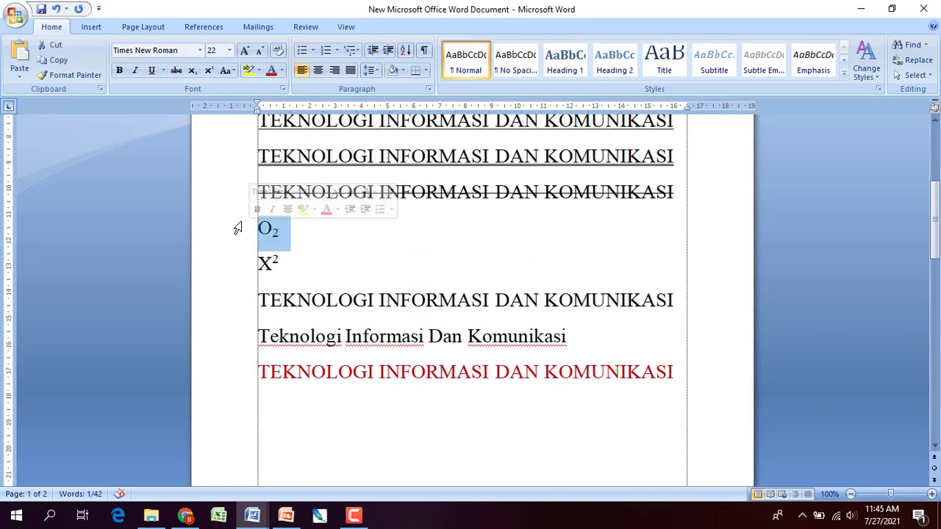
left_click(52, 45)
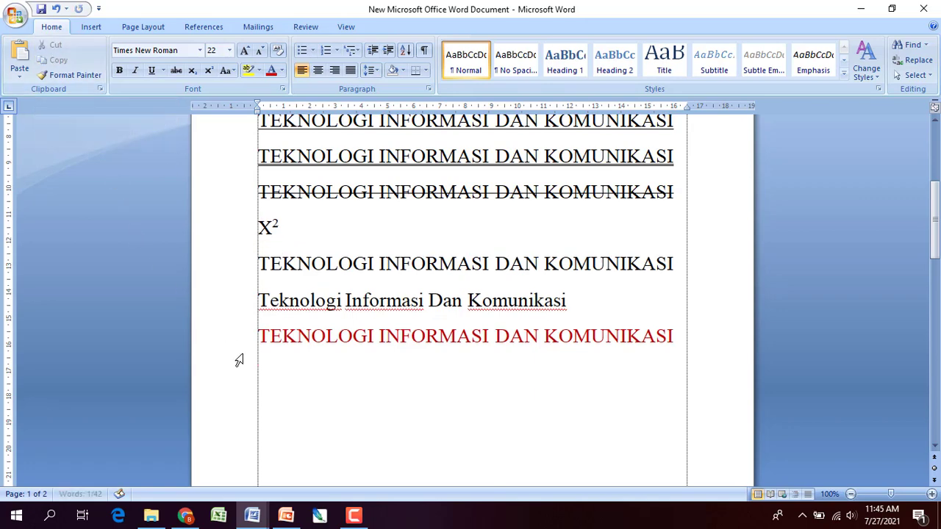
left_click(284, 373)
key("ctrl+v")
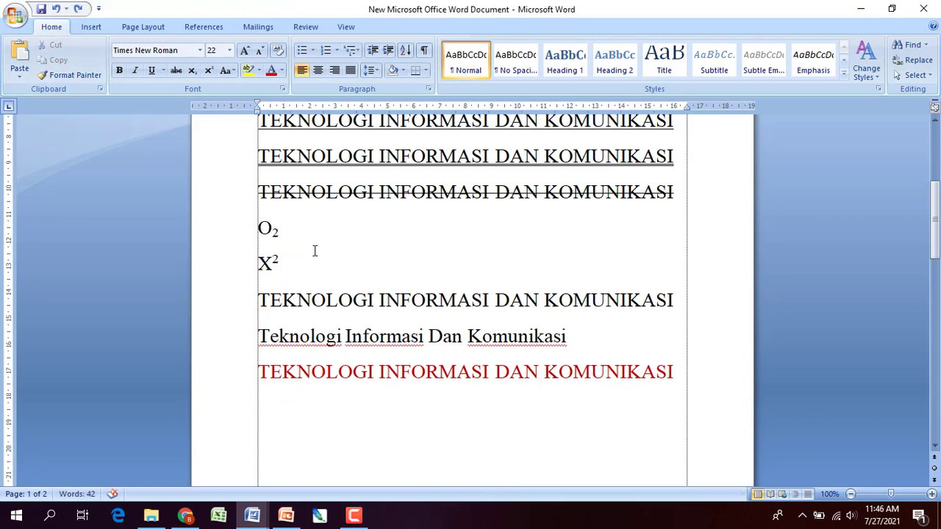
Save the document as a Word Document named MENU HOME FORMAT TEKS in the Documents folder.
scroll(315, 252, "up", 6)
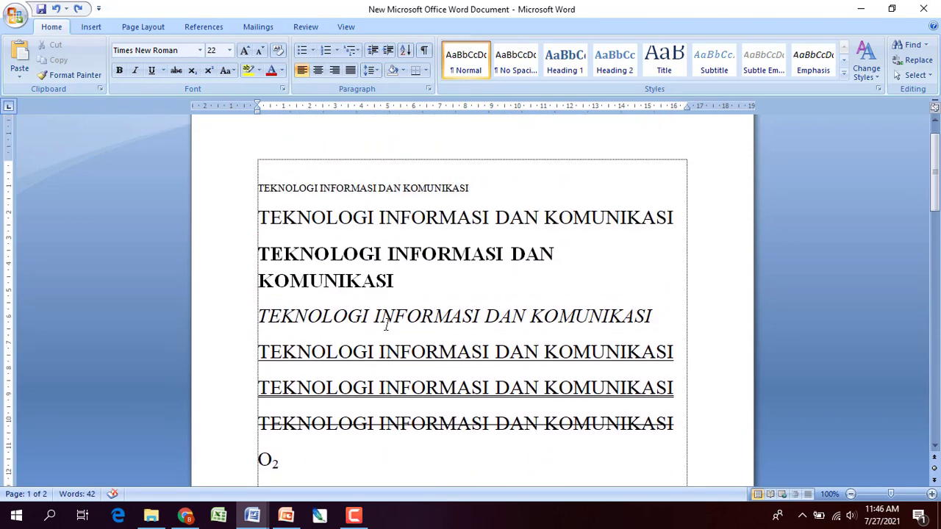
scroll(385, 318, "down", 4)
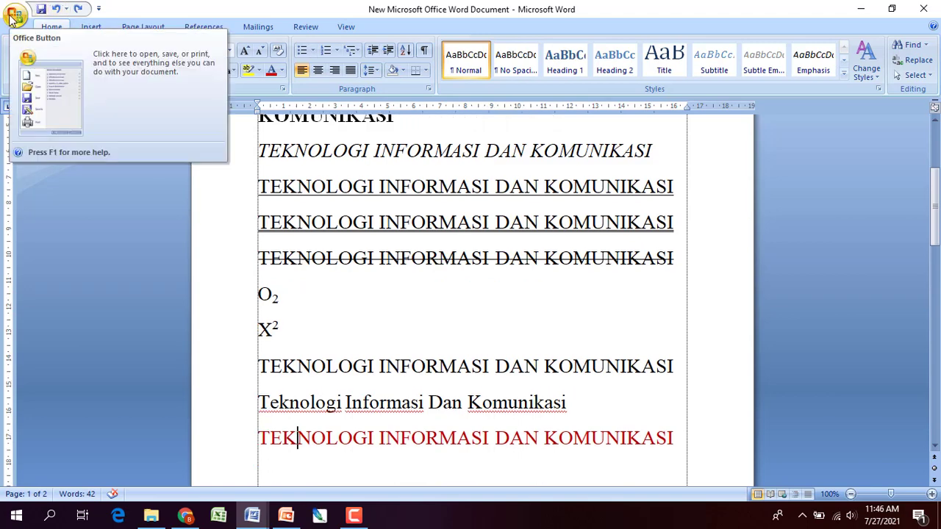
left_click(11, 19)
mouse_move(20, 147)
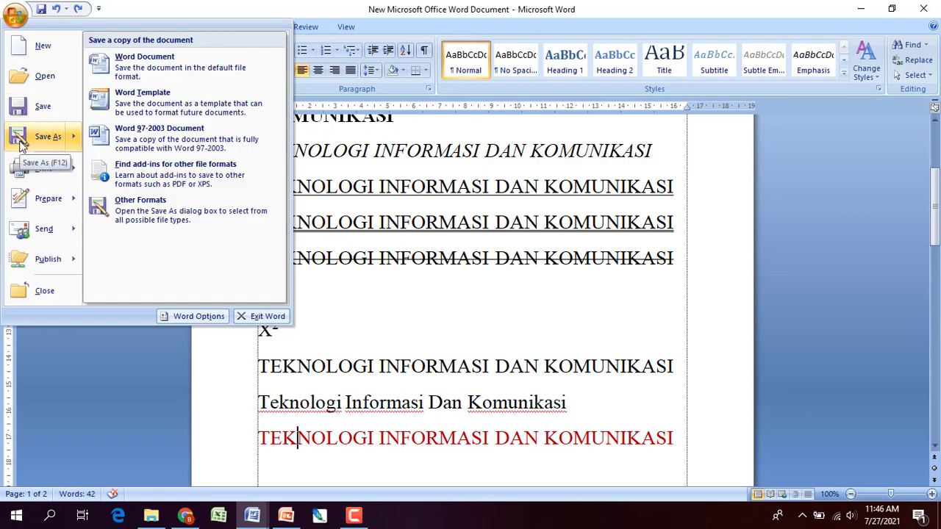
left_click(20, 146)
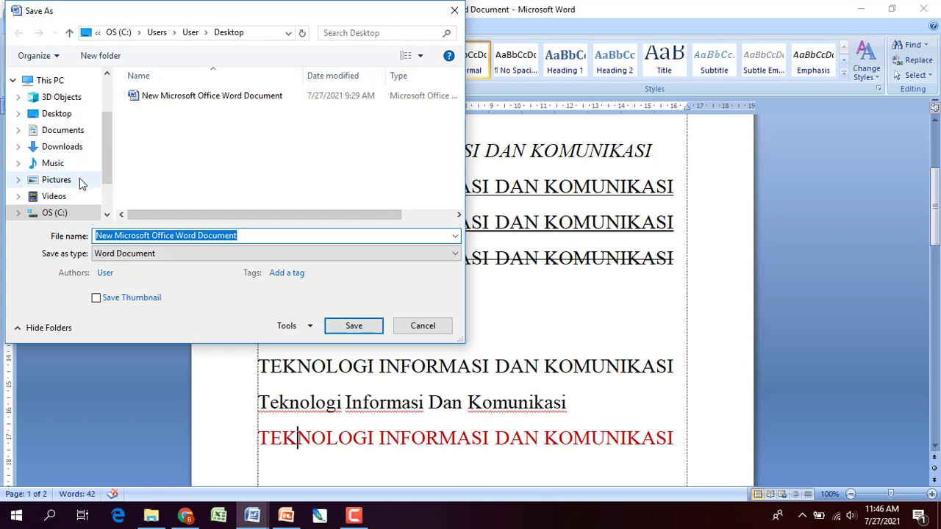
left_click(72, 132)
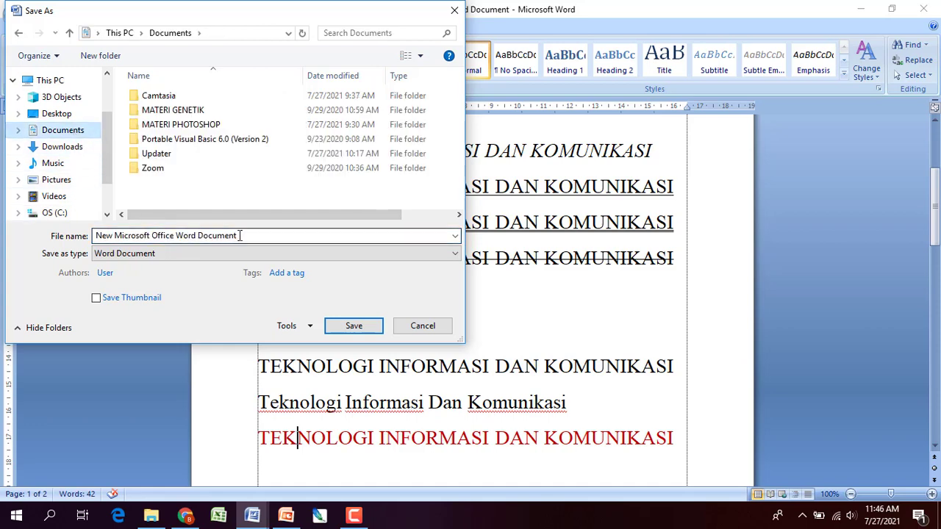
left_click_drag(237, 235, 79, 237)
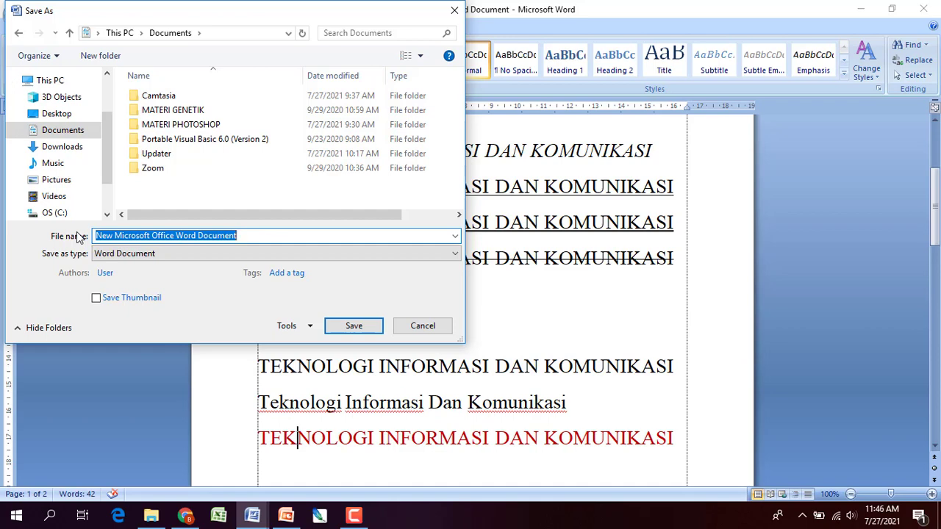
type("MENU")
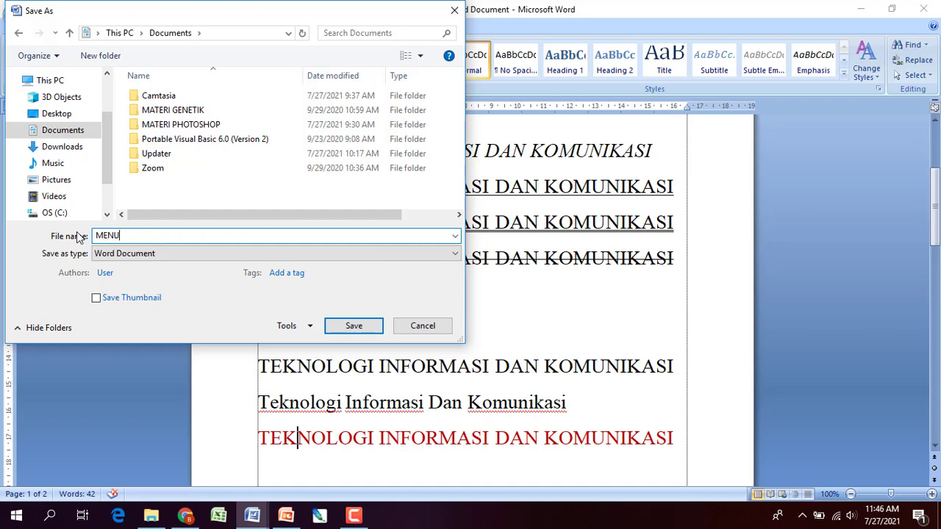
type(" HOME FORMAT TEKS")
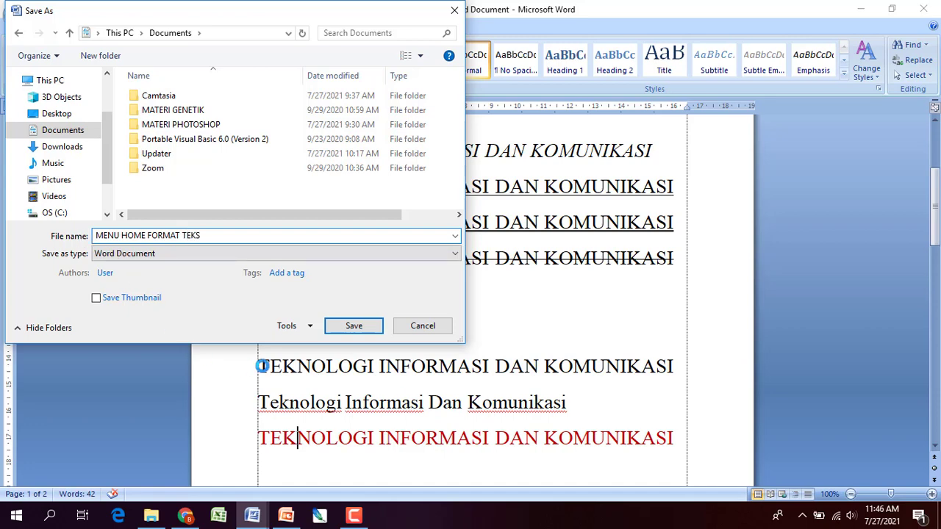
left_click(354, 328)
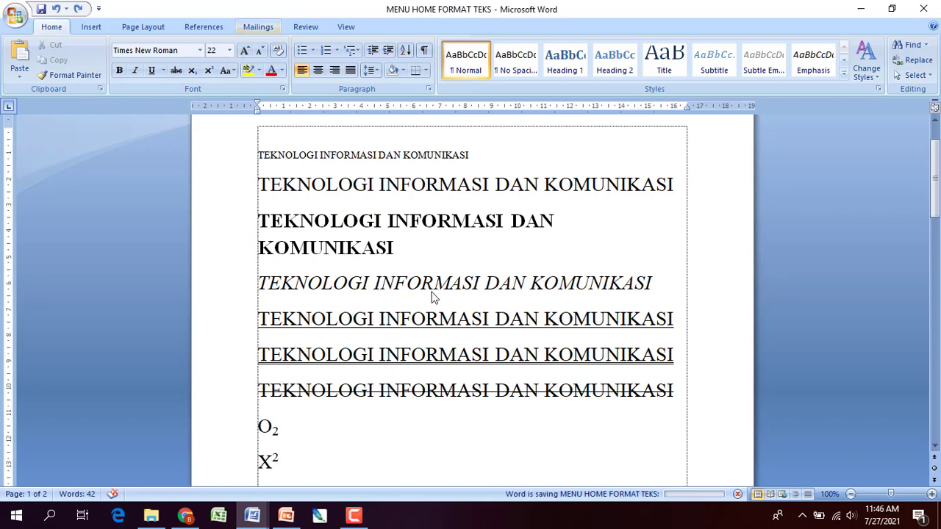
scroll(424, 296, "down", 1)
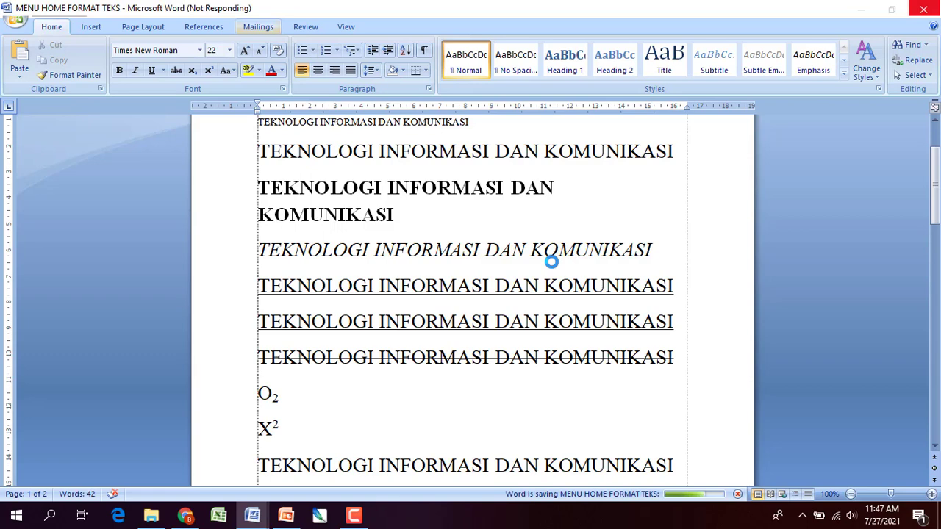
scroll(551, 261, "down", 3)
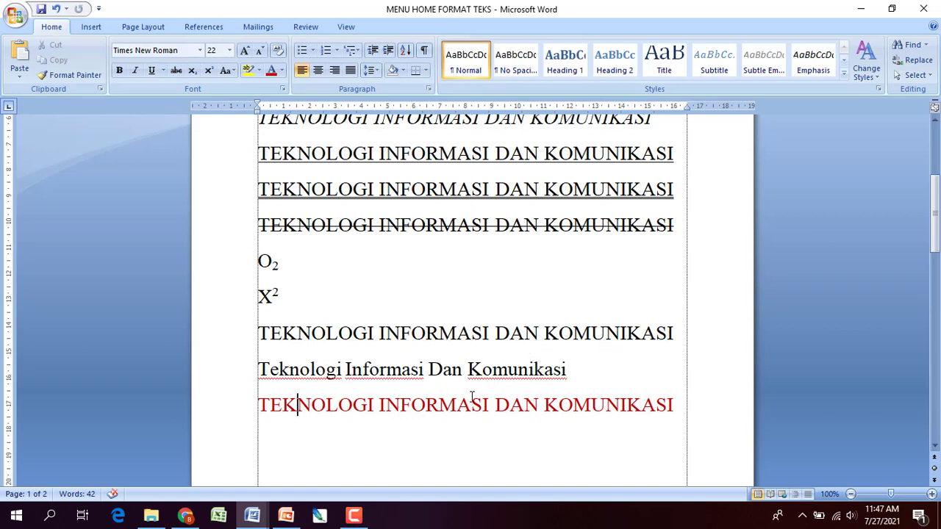
scroll(455, 382, "down", 2)
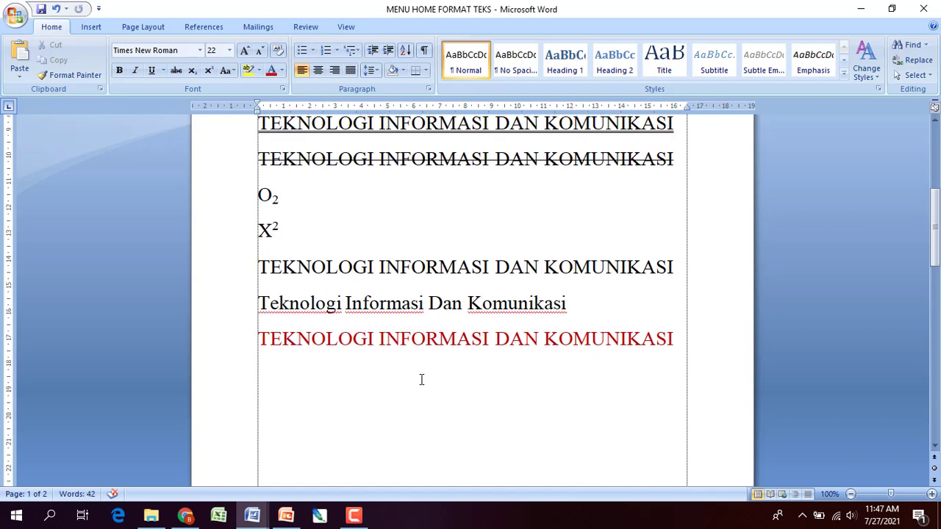
scroll(419, 381, "up", 4)
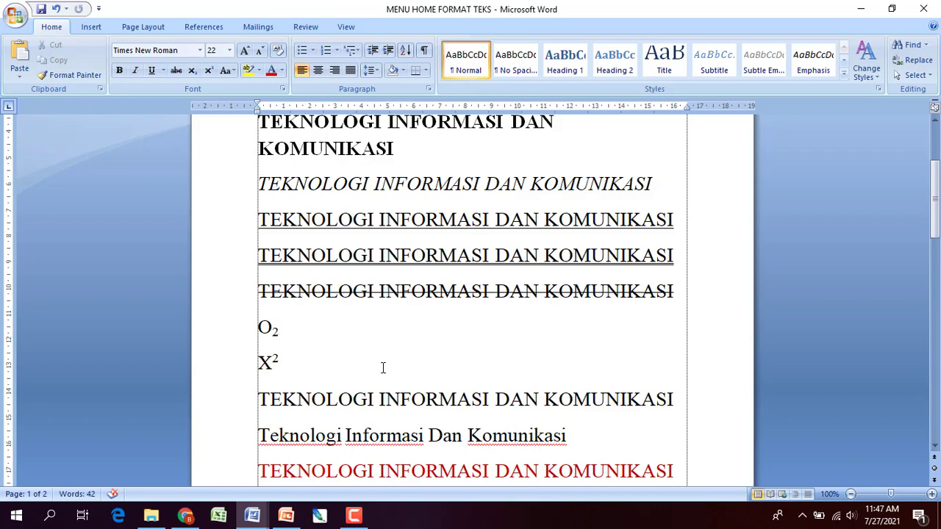
Create a new blank document.
left_click(16, 15)
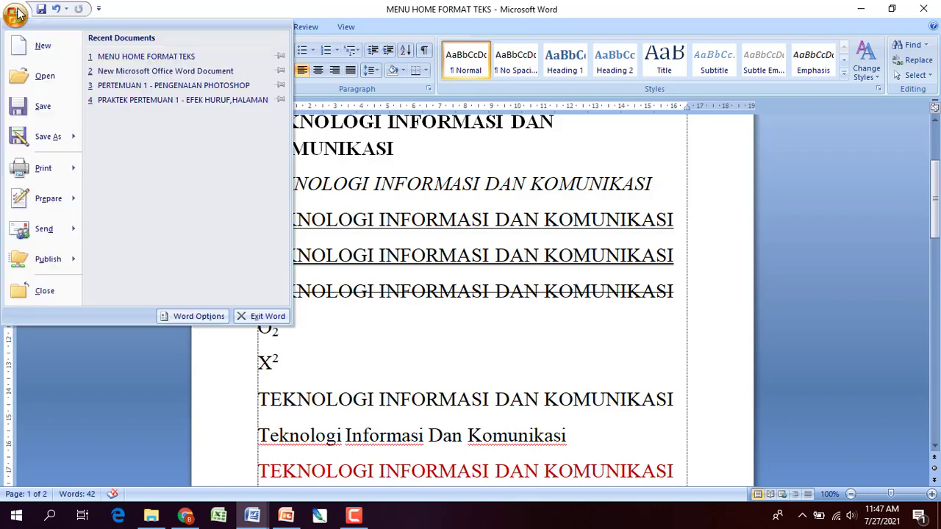
left_click(32, 44)
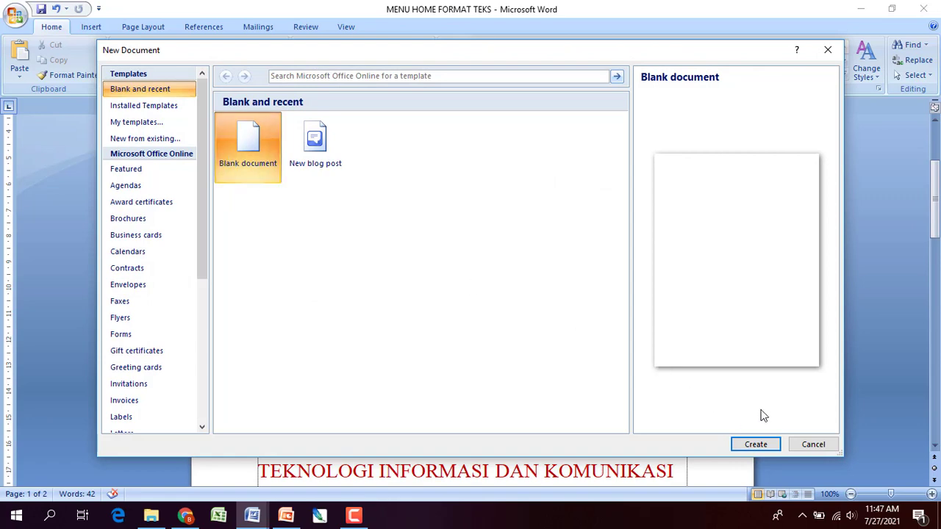
left_click(755, 444)
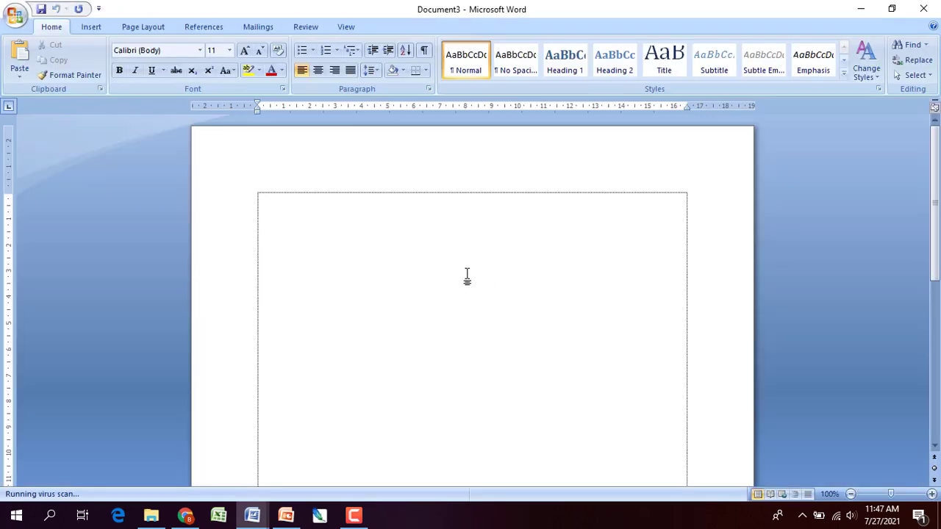
Open Page Setup for the new document and set the top and left margins to 3 cm.
left_click(142, 27)
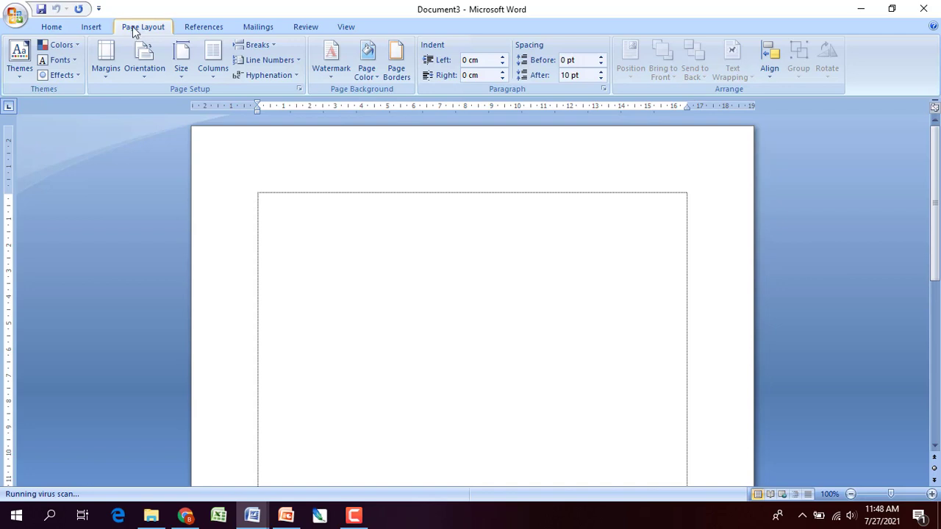
left_click(101, 82)
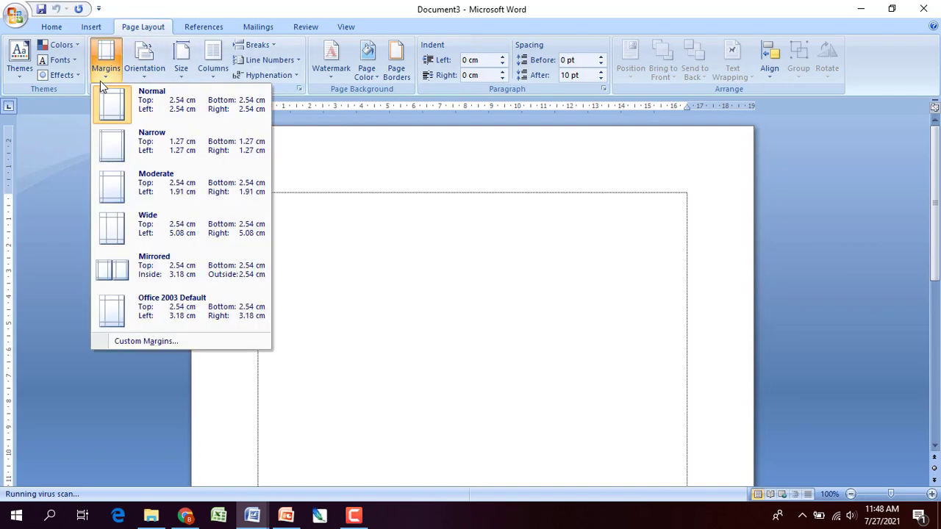
left_click(294, 91)
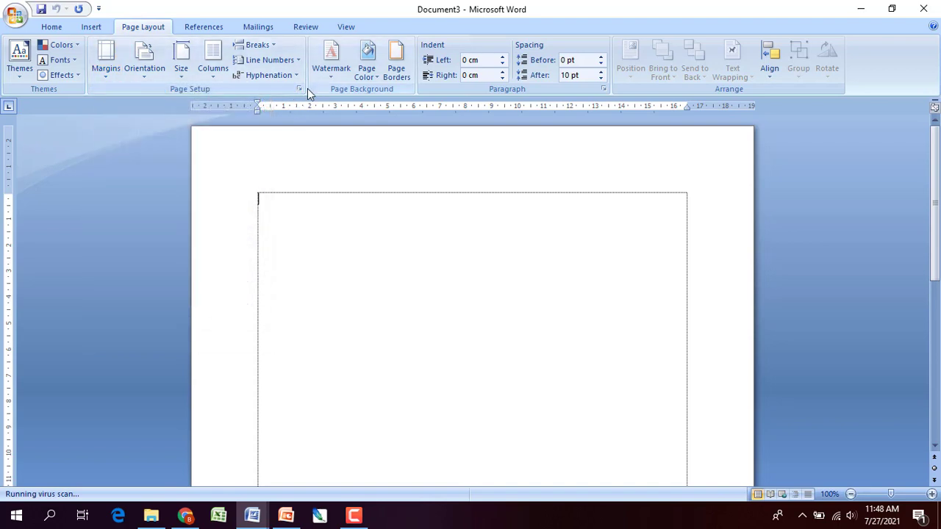
left_click(301, 89)
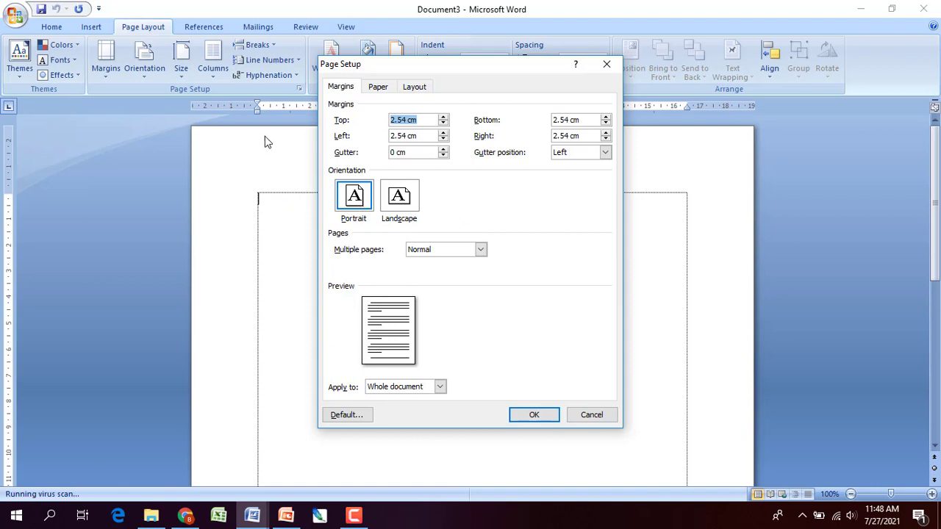
left_click(444, 118)
left_click(443, 117)
left_click(443, 118)
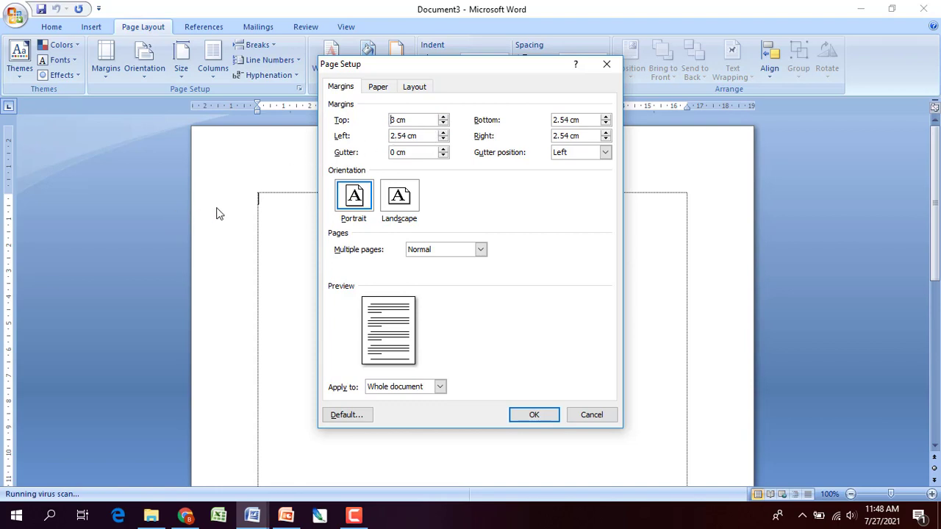
left_click(443, 134)
left_click(443, 133)
left_click(443, 133)
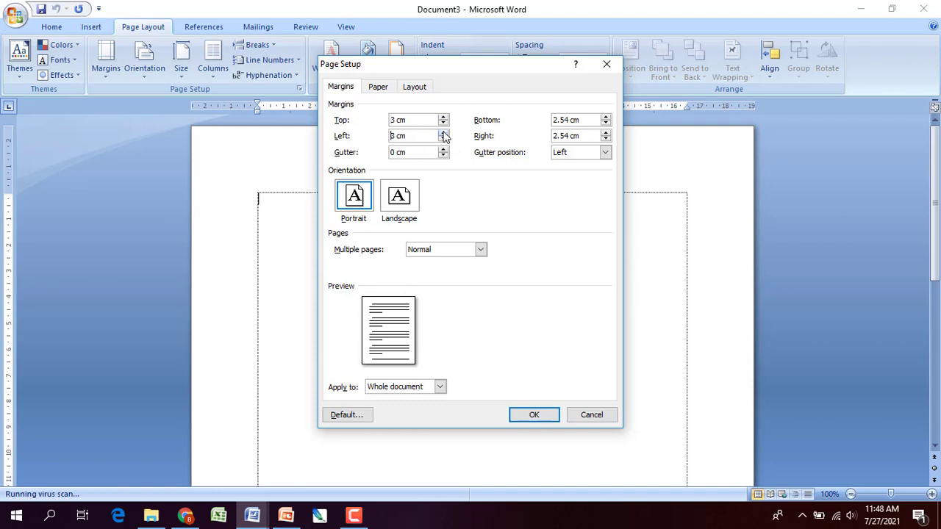
Set the bottom and right margins of the new document to 3 cm.
left_click(606, 118)
left_click(606, 118)
left_click(605, 118)
left_click(606, 119)
left_click(606, 133)
left_click(605, 133)
left_click(605, 134)
Try the Landscape orientation against Portrait in the preview, ending on Portrait.
left_click(344, 194)
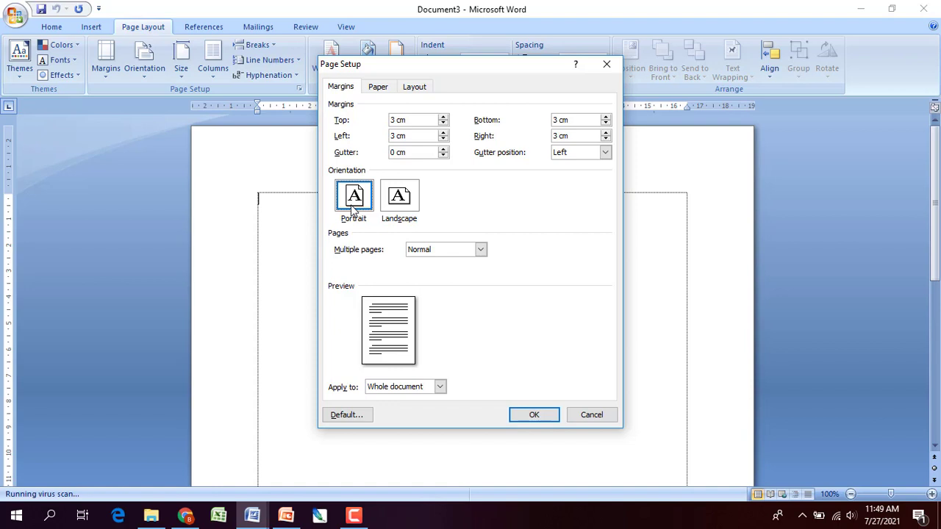
left_click(405, 205)
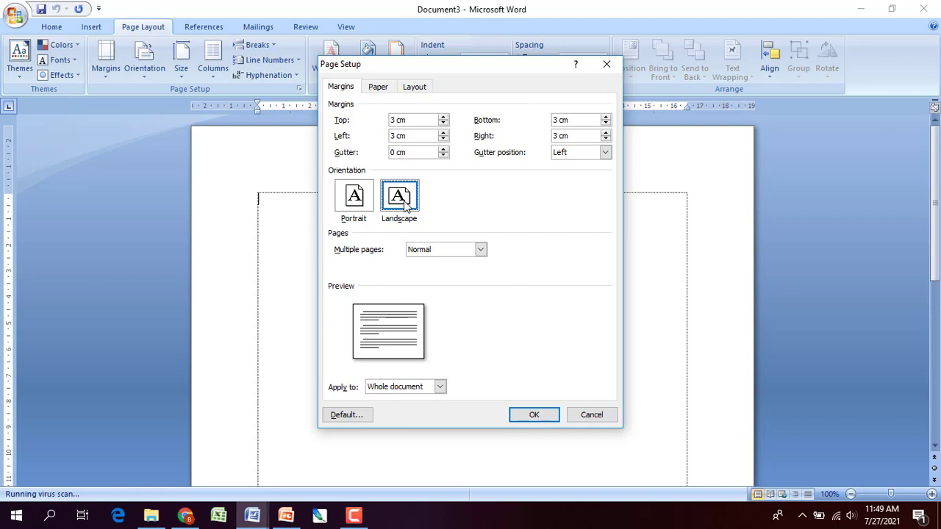
left_click(342, 208)
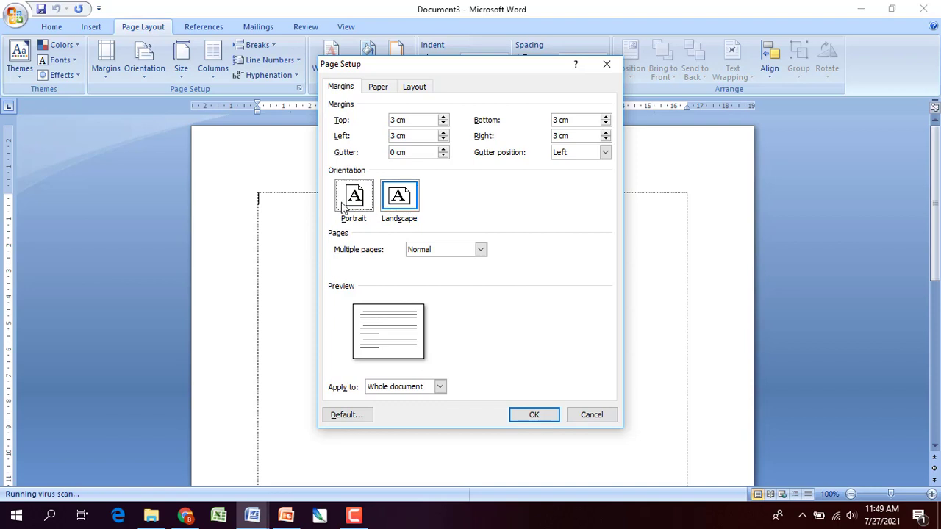
left_click(410, 206)
left_click(360, 203)
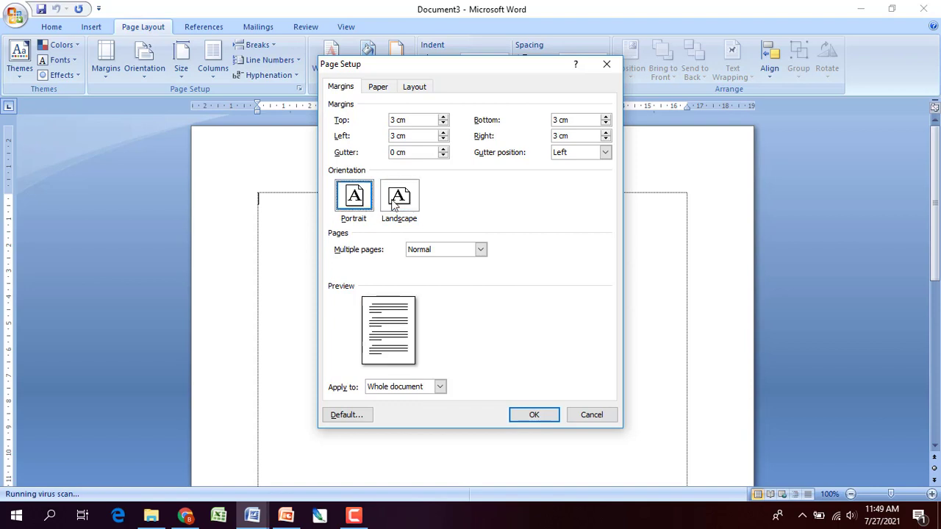
left_click(393, 201)
left_click(355, 205)
left_click(409, 206)
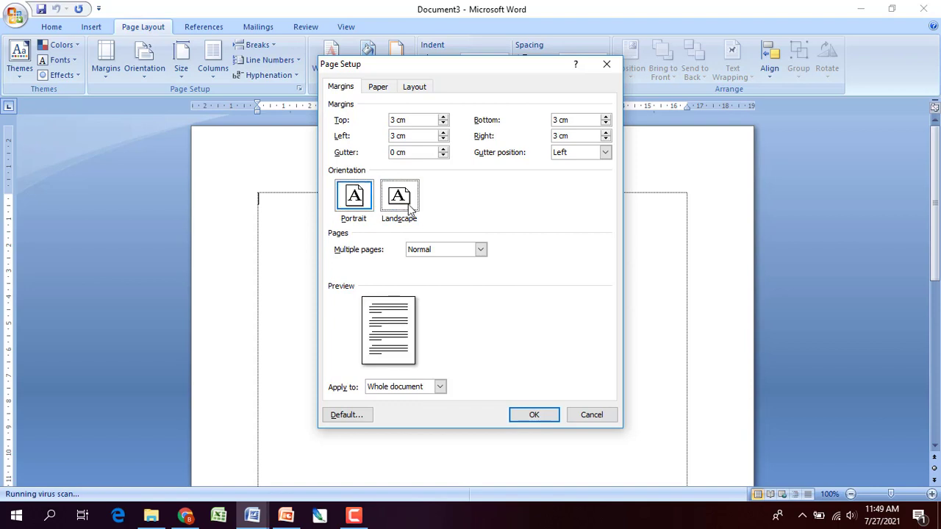
left_click(366, 208)
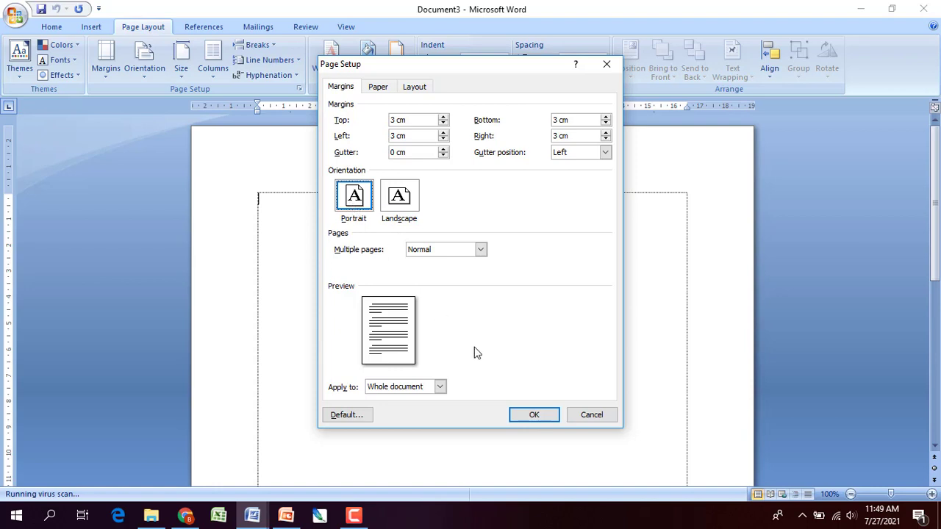
Apply the page setup to the whole new document and check the page.
left_click(534, 415)
scroll(496, 373, "down", 10)
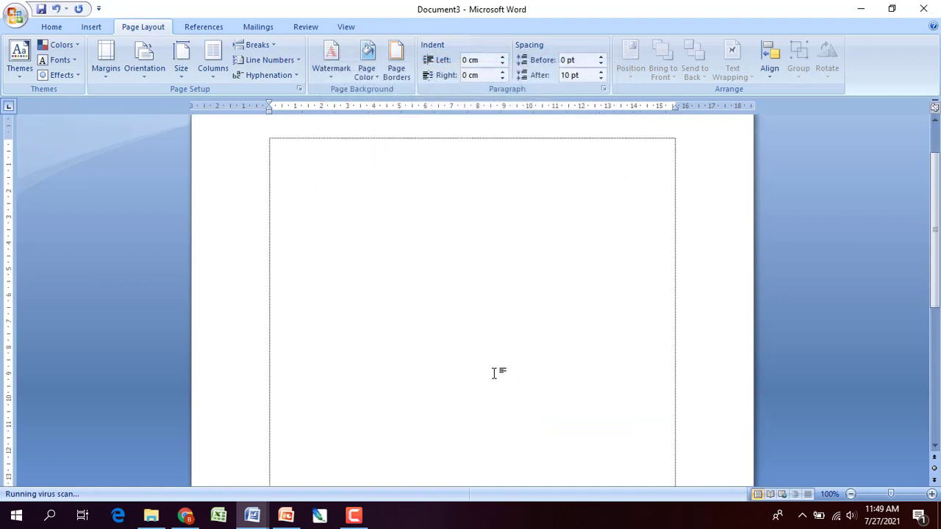
scroll(494, 376, "up", 5)
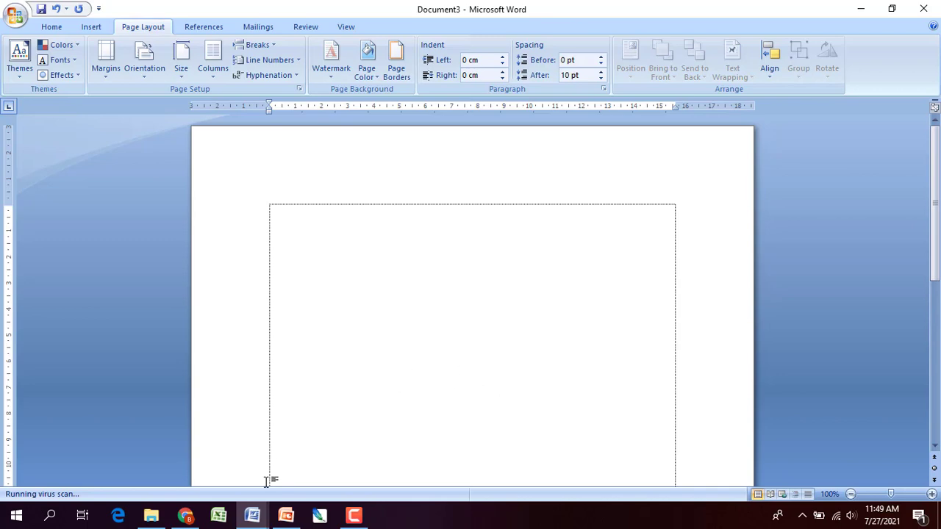
Switch to the MENU HOME FORMAT TEKS document.
mouse_move(252, 512)
left_click(231, 500)
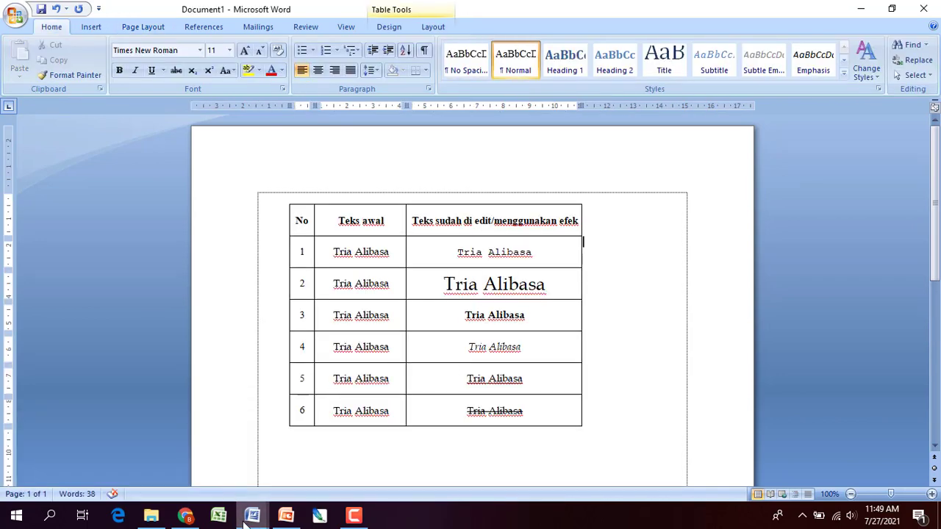
left_click(371, 460)
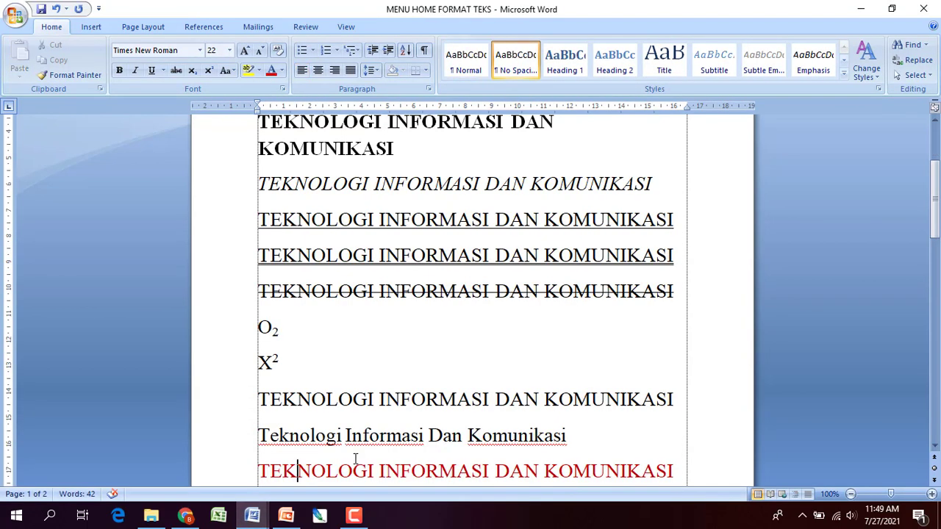
Open Page Setup for the MENU HOME FORMAT TEKS document and set the top and left margins to 3 cm.
left_click(154, 29)
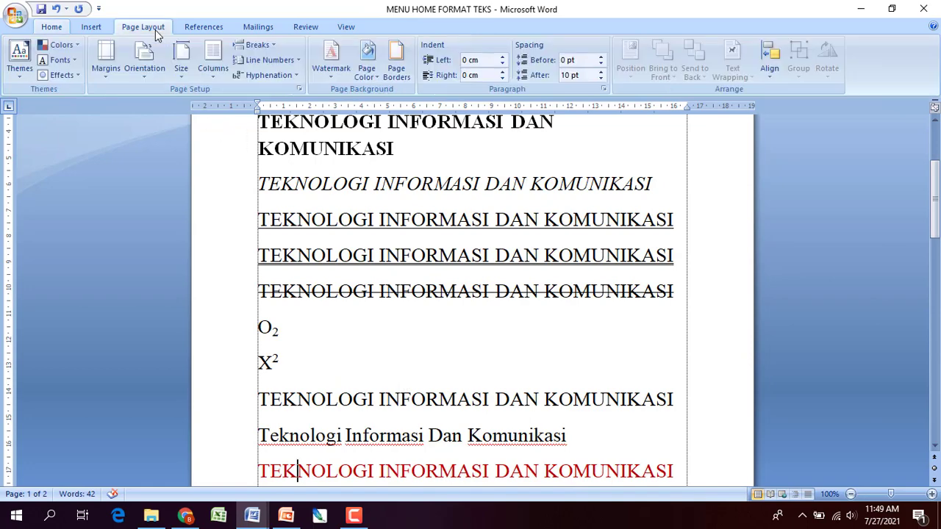
left_click(299, 90)
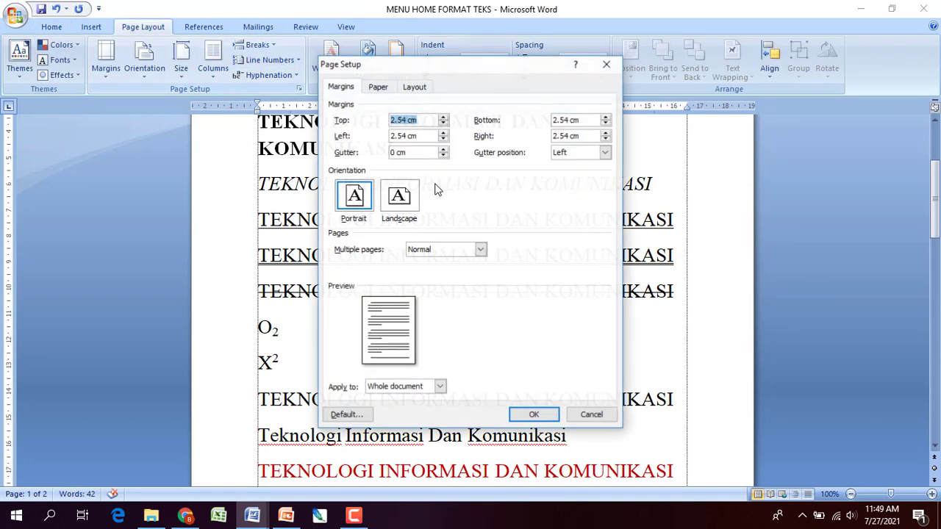
left_click(443, 117)
left_click(443, 117)
left_click(443, 117)
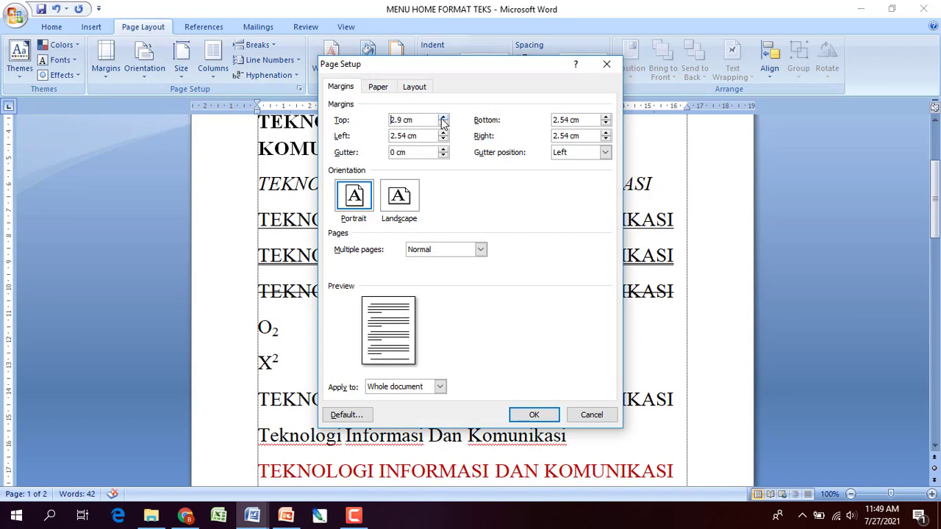
left_click(442, 117)
left_click(443, 117)
left_click(443, 132)
left_click(442, 133)
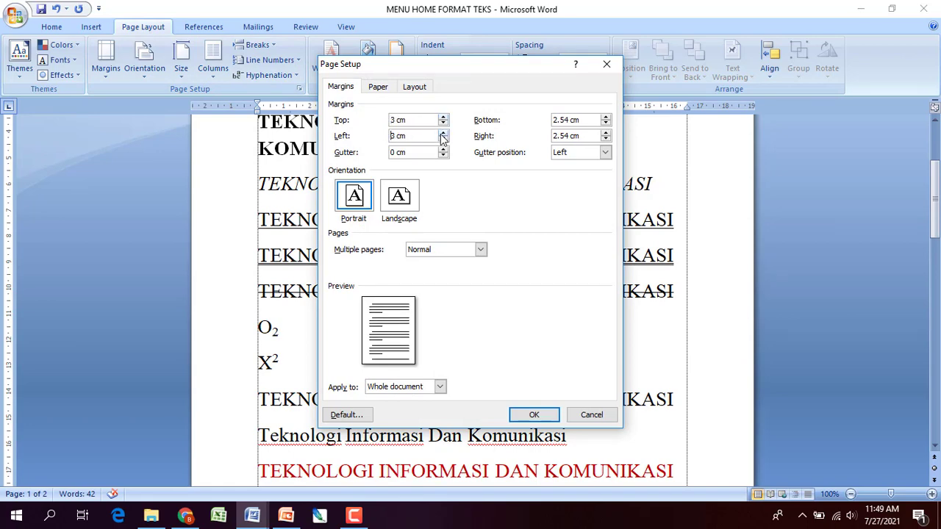
Set the bottom and right margins of the MENU HOME FORMAT TEKS document to 3 cm.
left_click(605, 117)
left_click(605, 119)
left_click(605, 133)
left_click(605, 134)
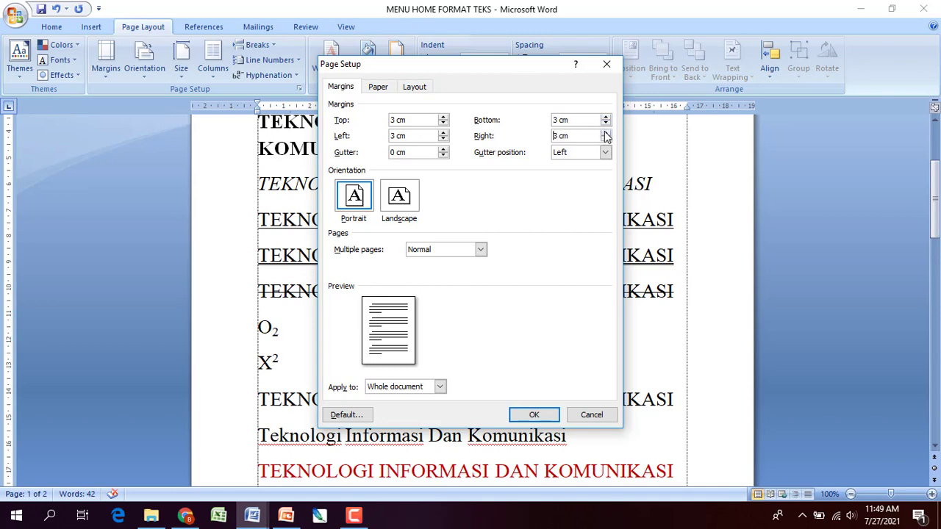
Set the paper size to A4 and apply the page setup to the whole document.
left_click(379, 89)
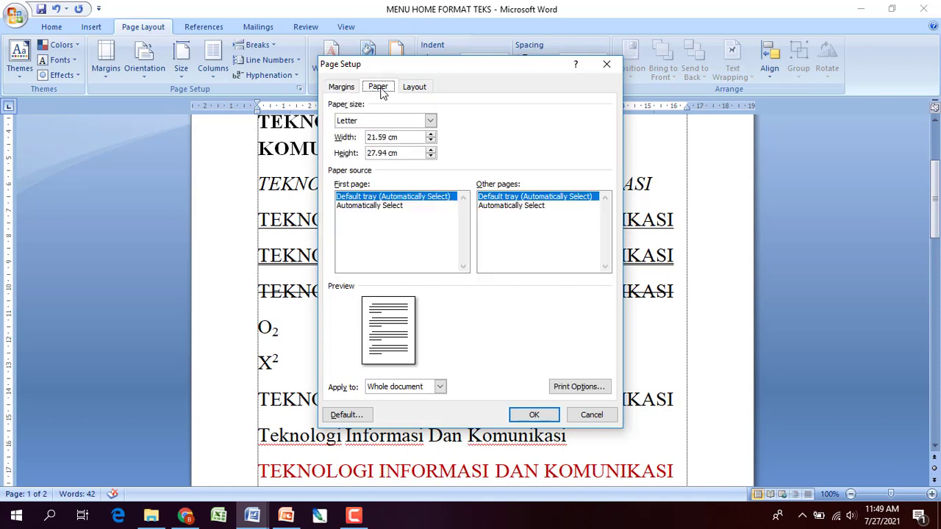
left_click(431, 121)
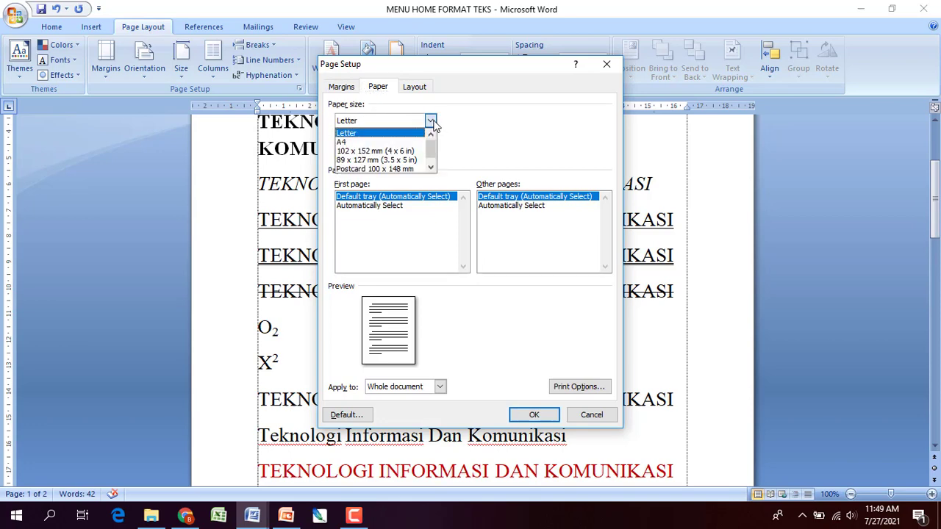
left_click(388, 141)
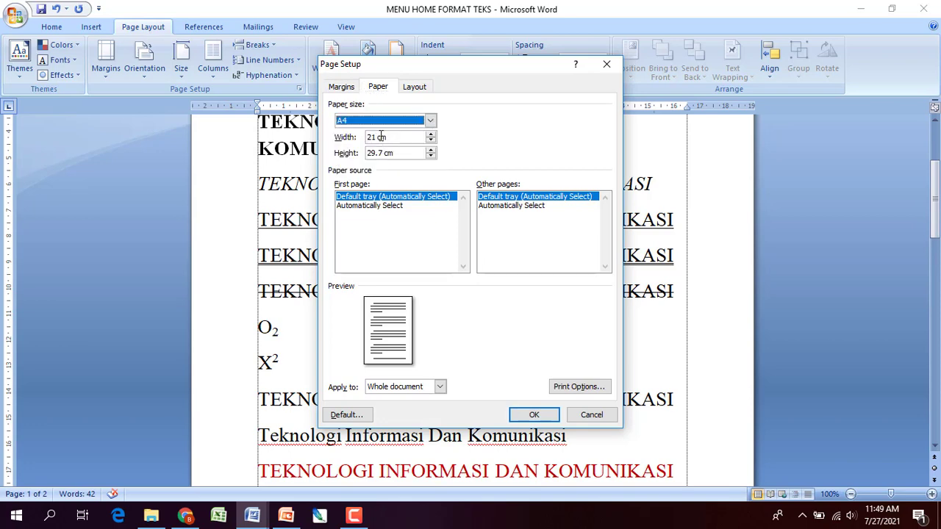
left_click(535, 416)
scroll(631, 351, "up", 8)
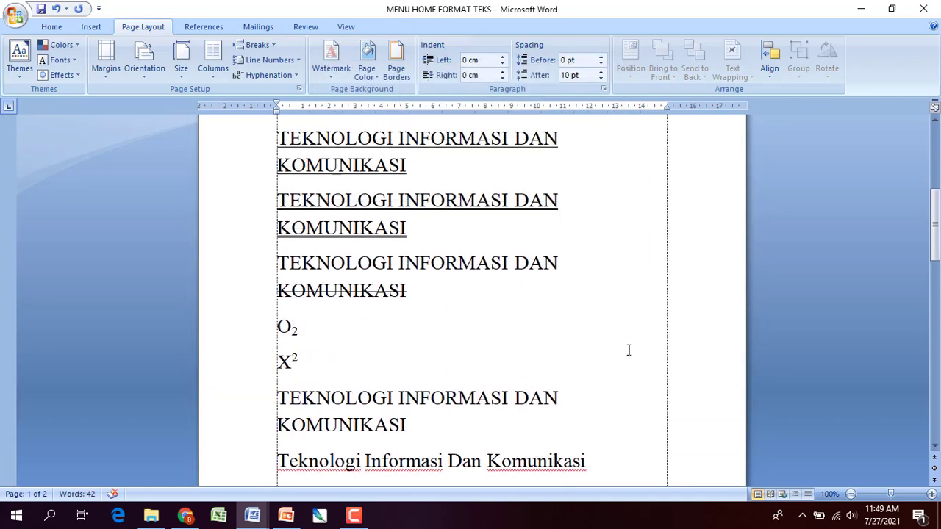
scroll(628, 352, "up", 4)
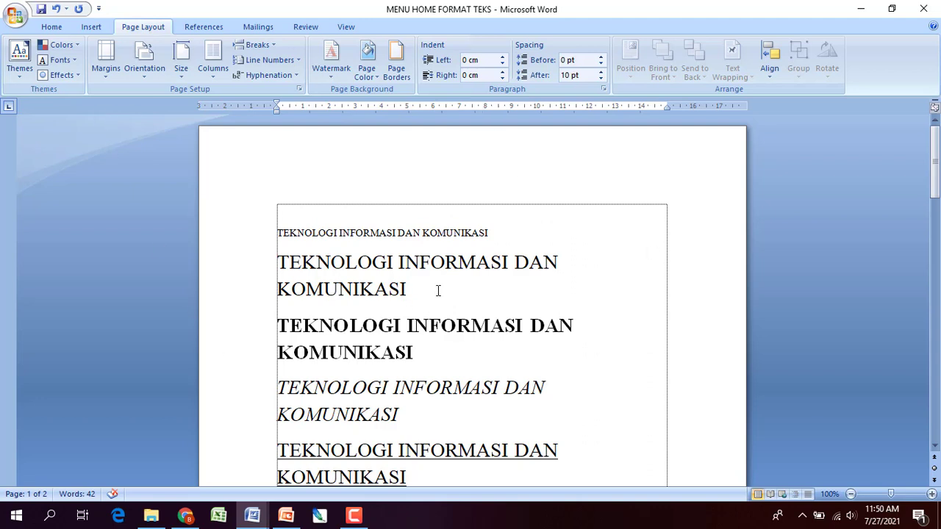
Undo the last page setup change and check the document's margins in Page Setup without changing them.
left_click(55, 8)
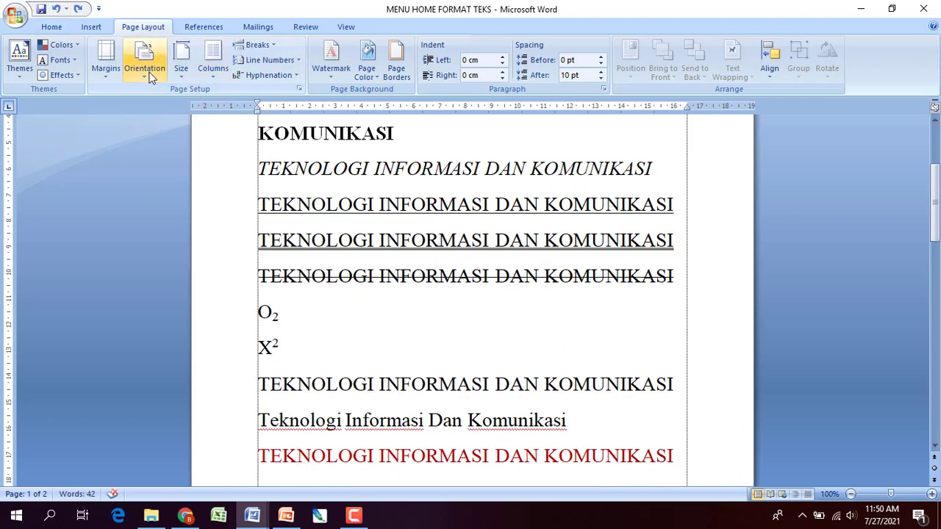
scroll(420, 329, "up", 5)
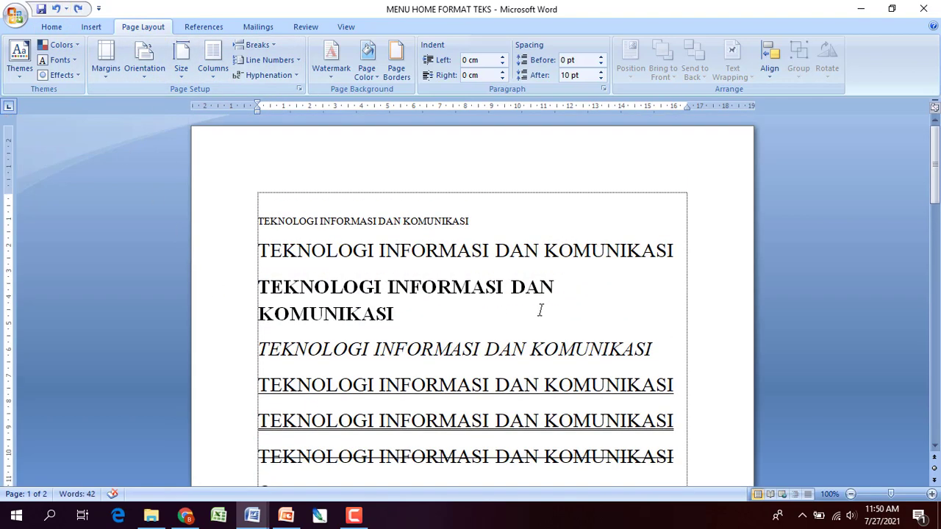
left_click(300, 89)
left_click(341, 87)
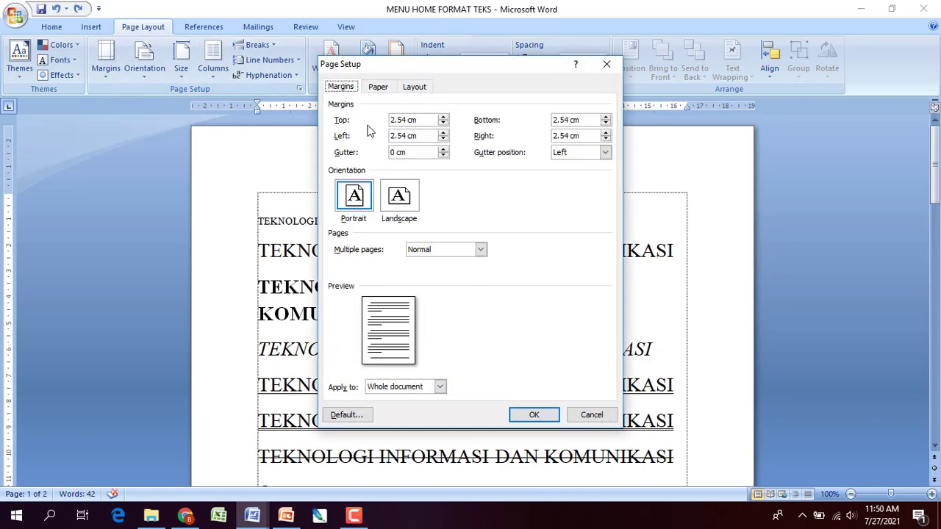
left_click(592, 416)
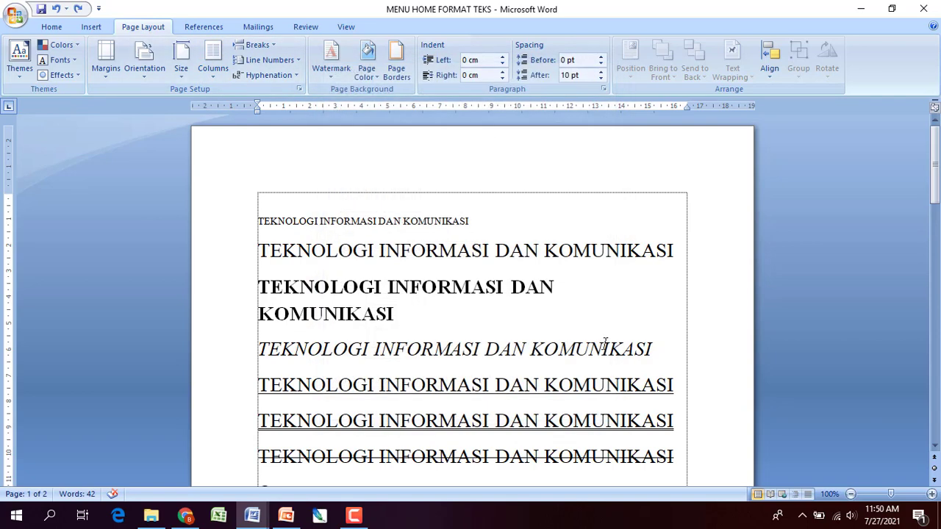
Display the Change Case options for the document's text.
scroll(605, 344, "down", 1)
left_click(46, 28)
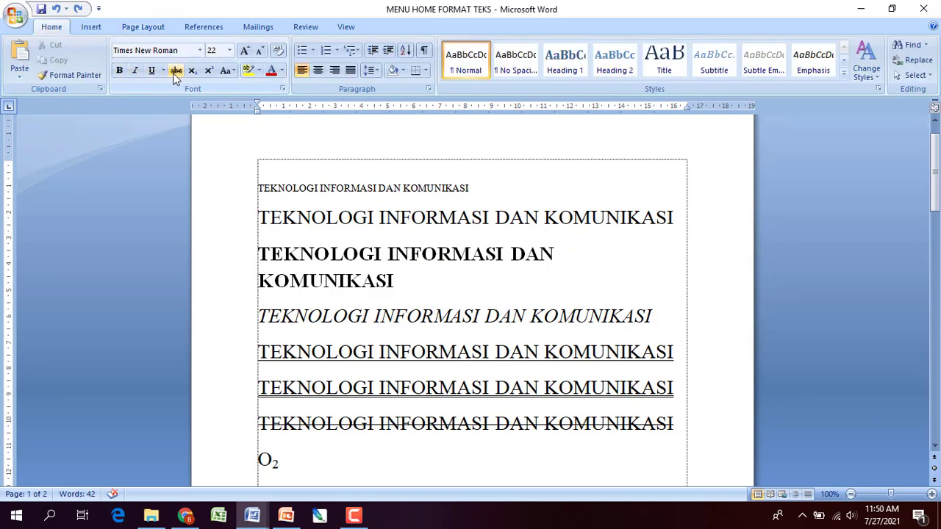
left_click(223, 69)
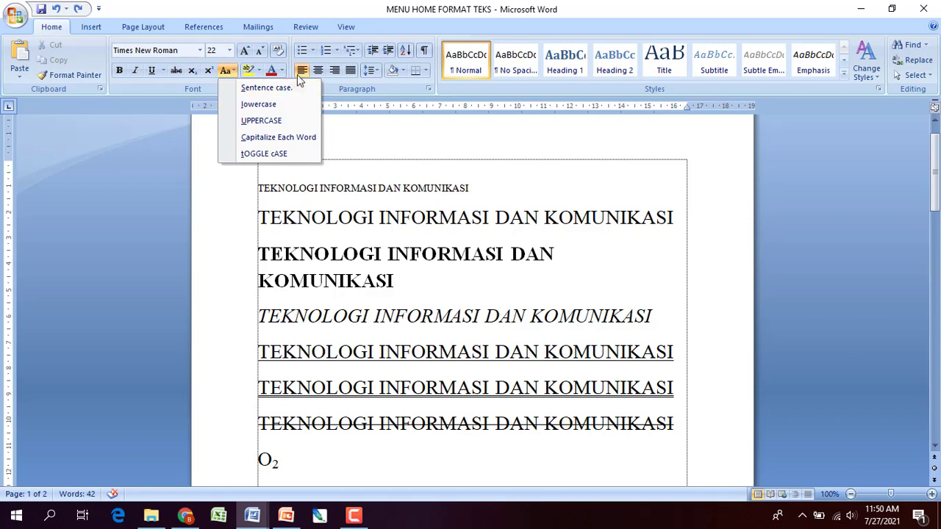
Check the document's margins, orientation and paper size in Page Setup without changing them.
left_click(143, 26)
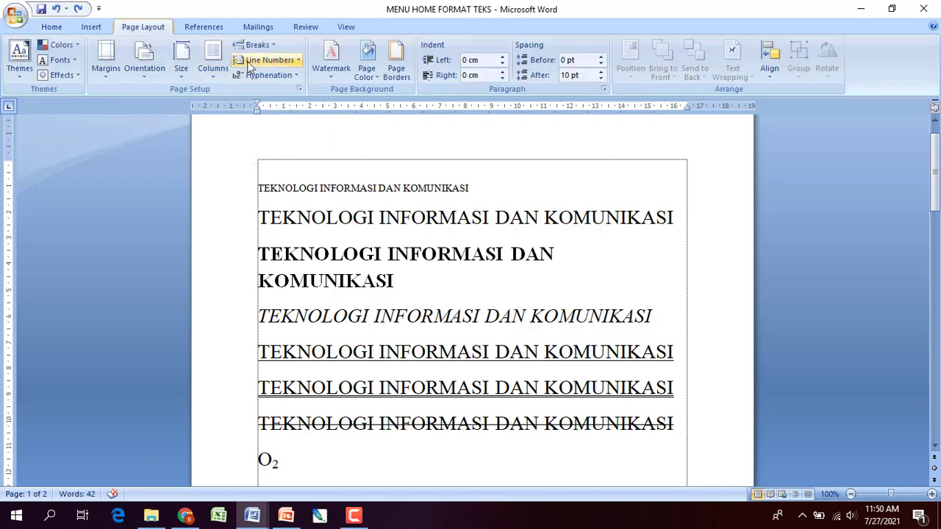
left_click(299, 89)
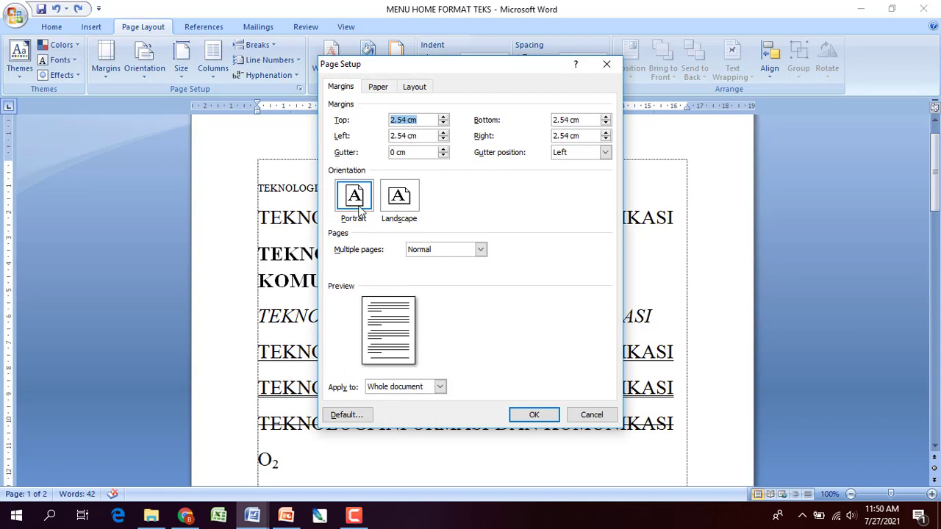
left_click(381, 90)
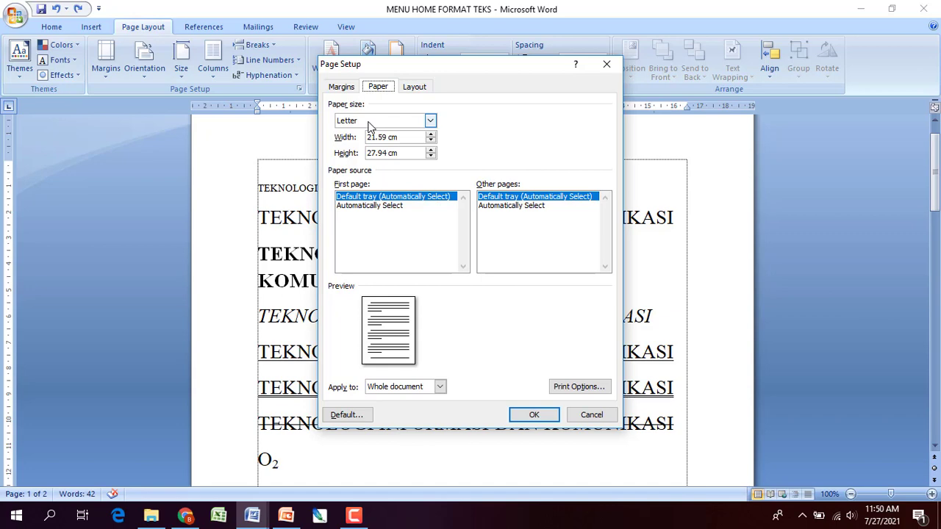
left_click(590, 416)
Review the formatted sample lines from the plain small text through bold, italic, underlined and strikethrough text to the subscript and superscript examples.
scroll(361, 332, "down", 3)
scroll(363, 332, "up", 4)
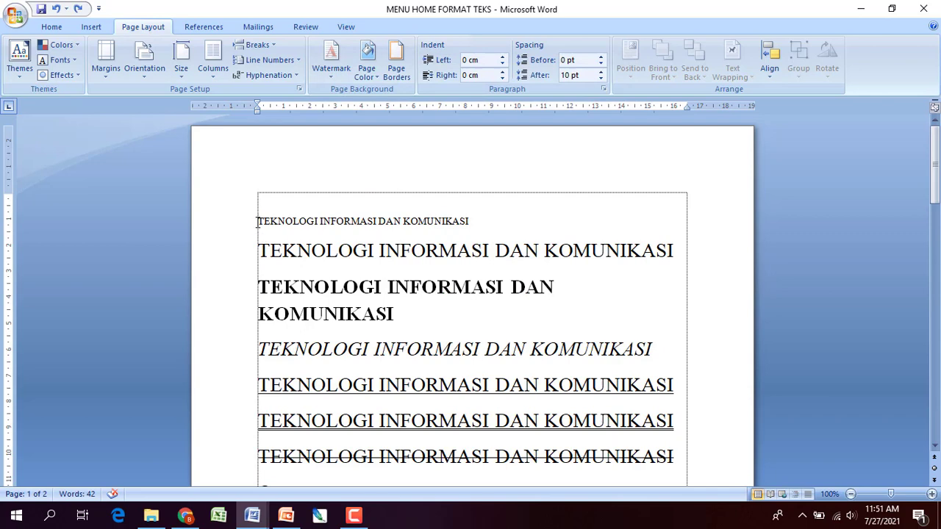
left_click_drag(258, 222, 645, 428)
left_click(551, 424)
scroll(477, 425, "up", 1)
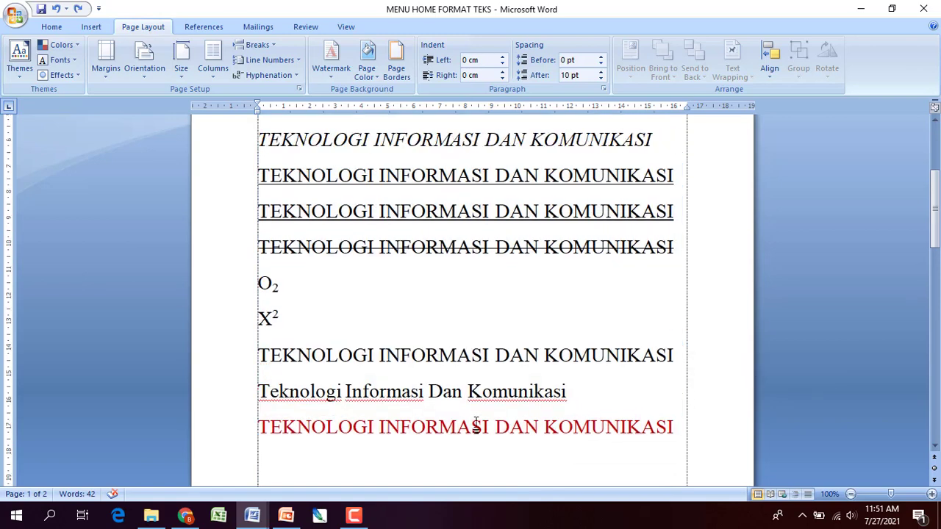
scroll(477, 425, "up", 4)
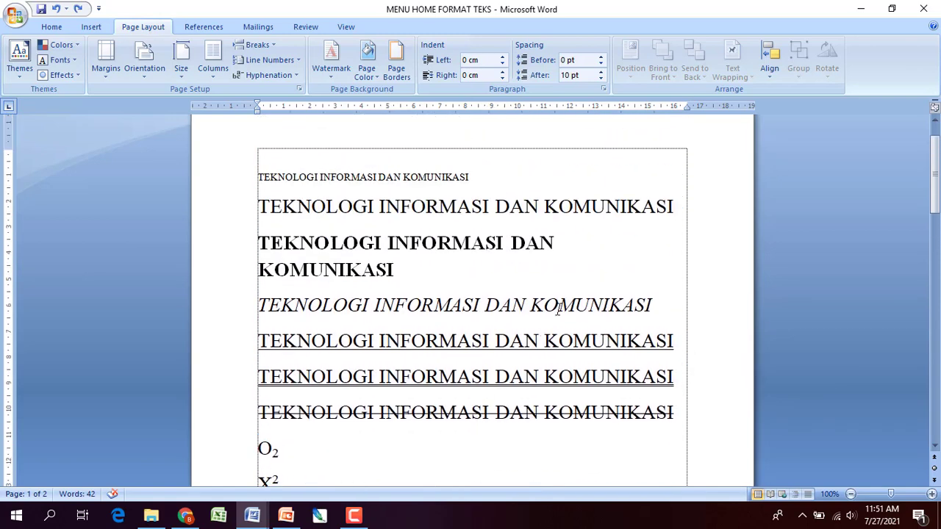
left_click_drag(262, 180, 461, 178)
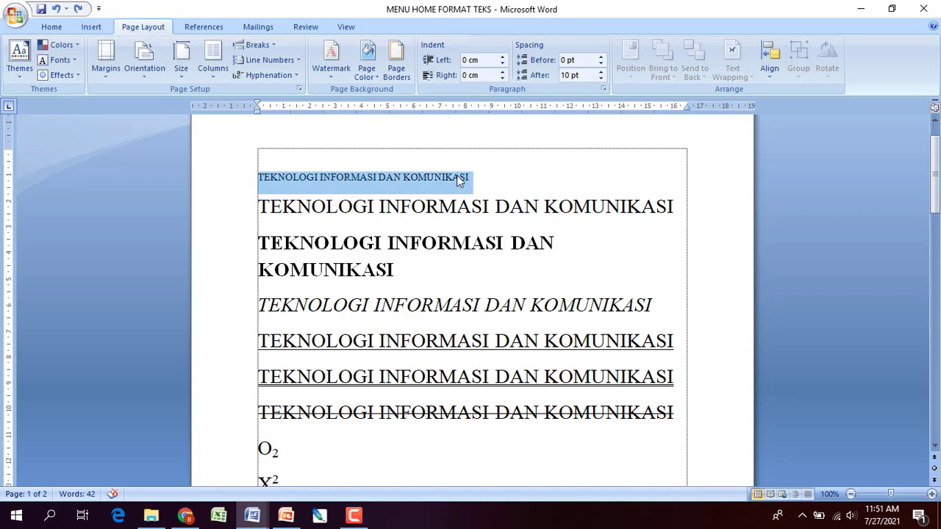
left_click(675, 206)
left_click_drag(675, 207, 357, 207)
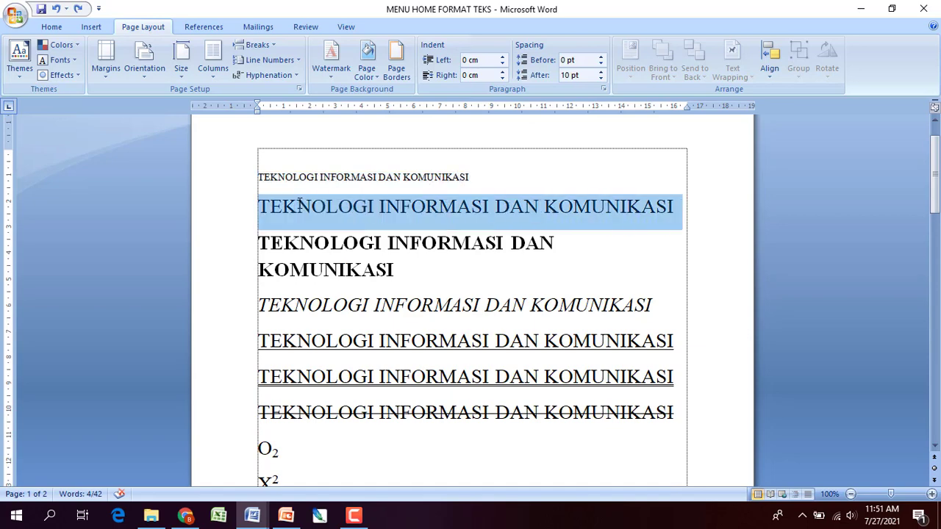
left_click_drag(409, 265, 262, 271)
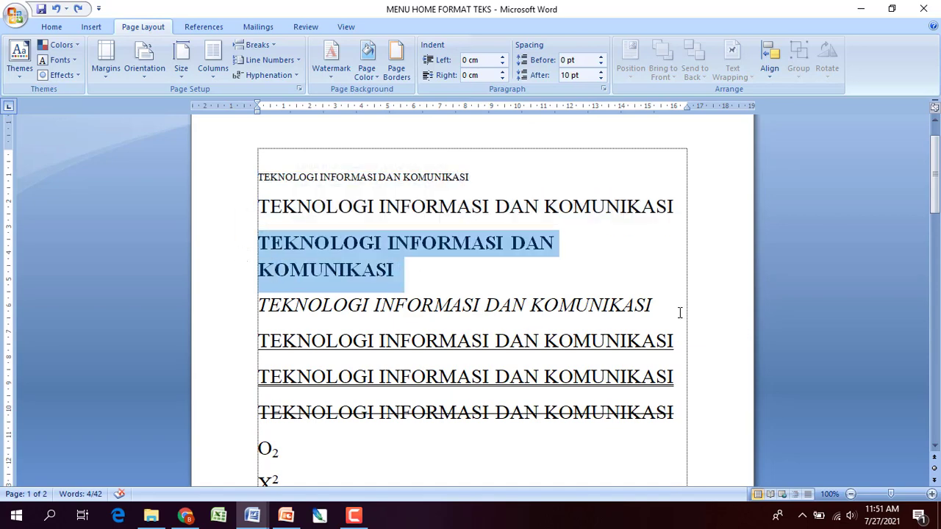
left_click_drag(679, 309, 327, 315)
left_click_drag(683, 355, 517, 354)
left_click_drag(340, 349, 2, 321)
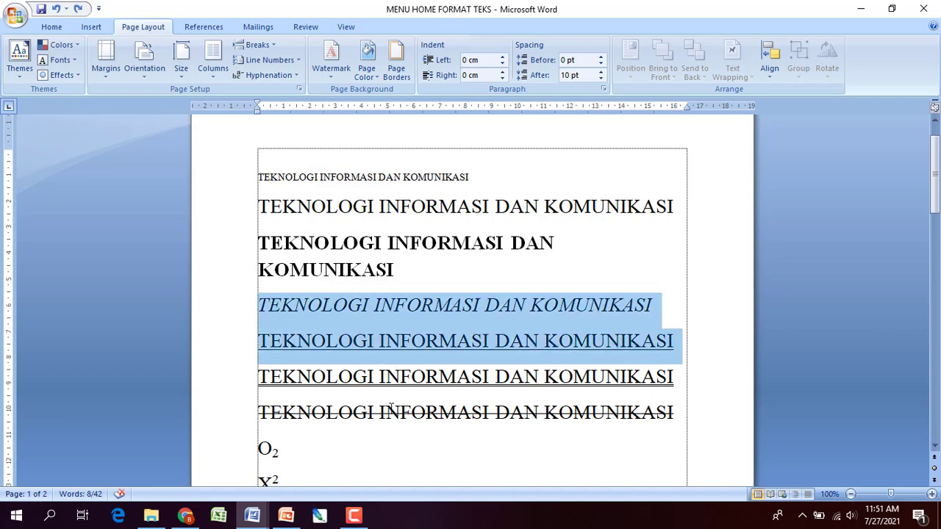
left_click(273, 458)
scroll(273, 457, "down", 3)
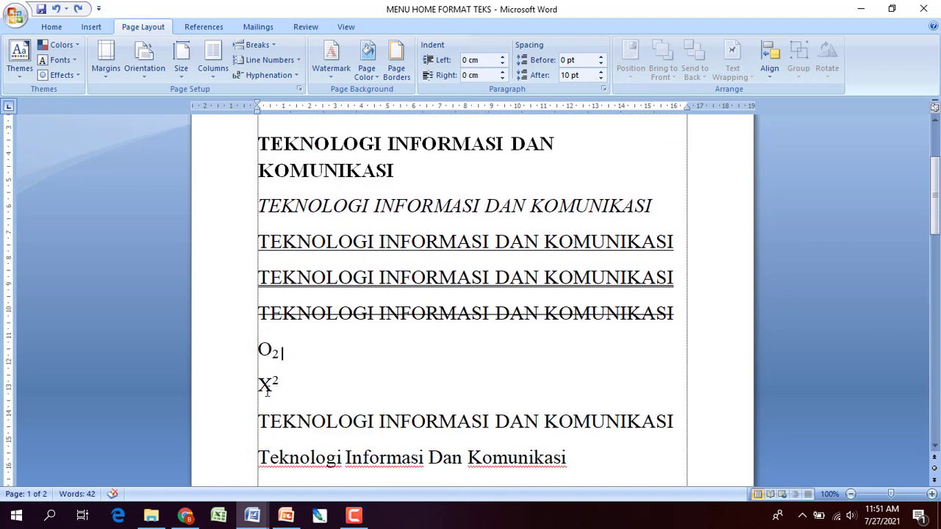
scroll(287, 387, "down", 1)
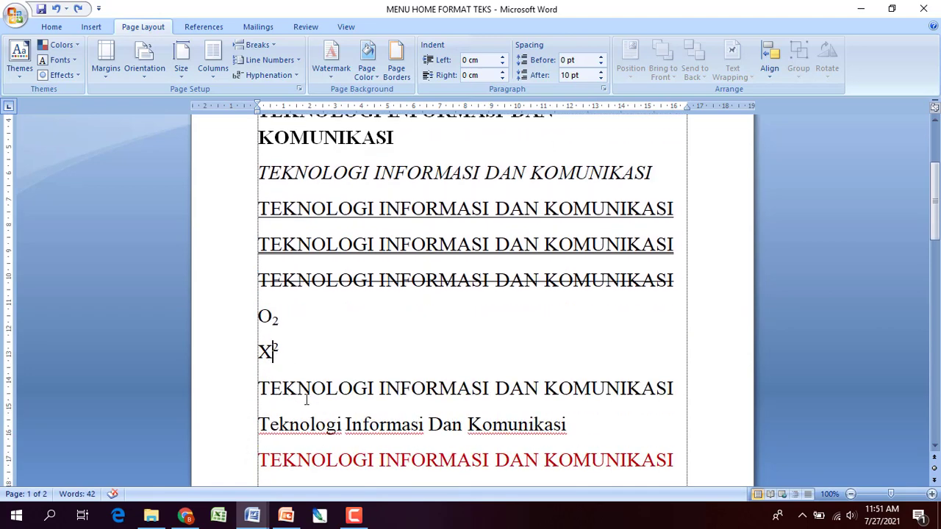
Change the black TEKNOLOGI INFORMASI DAN KOMUNIKASI line below X² to lowercase.
left_click(55, 29)
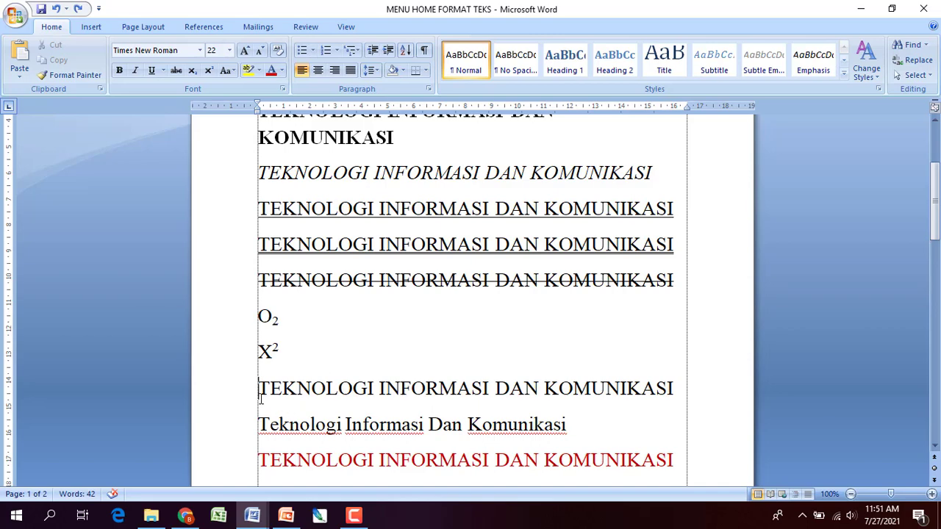
left_click_drag(261, 397, 632, 389)
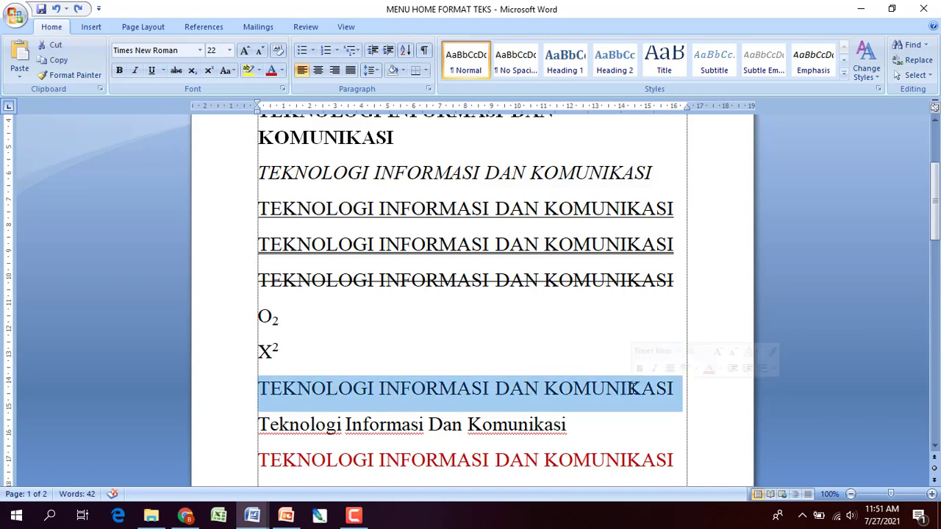
left_click(227, 70)
left_click(250, 104)
Examine the Change Case options for the capitalized-words line and review the red text line below it.
left_click_drag(591, 425, 289, 428)
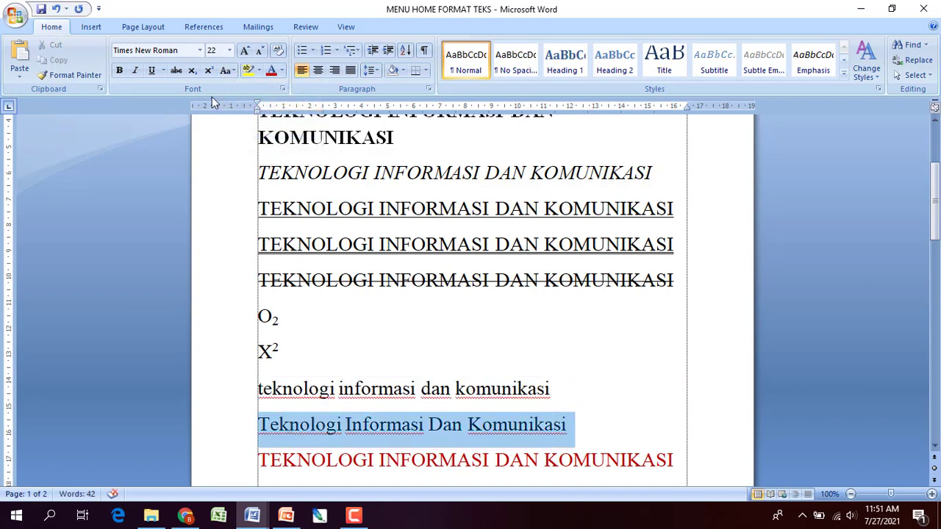
left_click(227, 70)
left_click(660, 369)
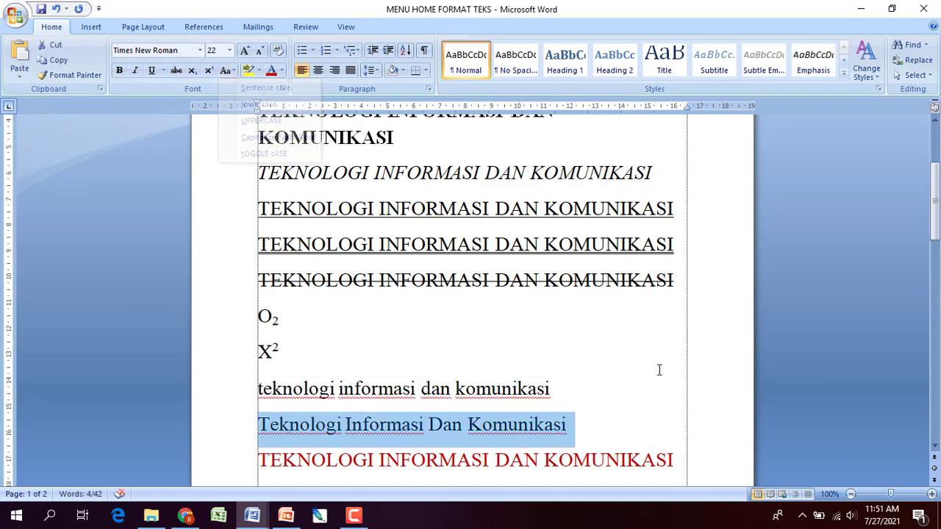
scroll(659, 369, "down", 2)
left_click_drag(673, 394, 311, 390)
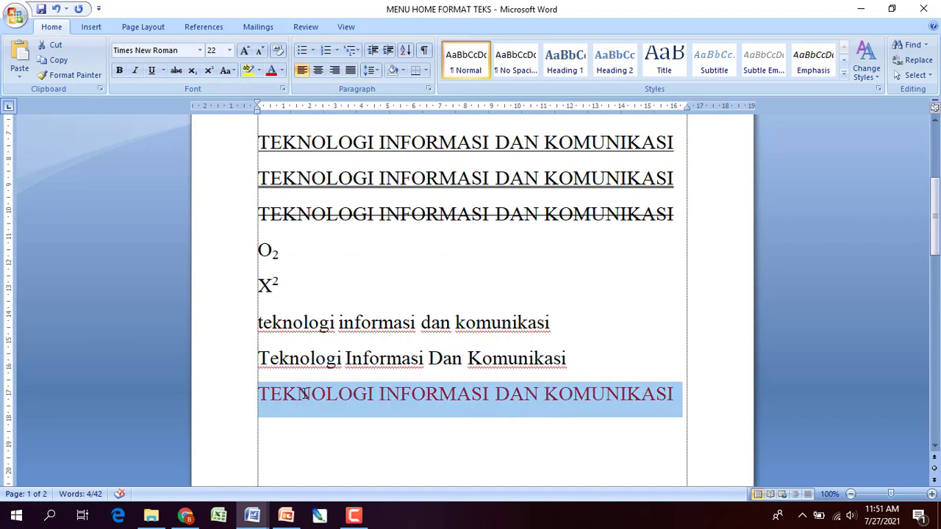
left_click(322, 448)
Save the MENU HOME FORMAT TEKS document and look over its formatted lines.
left_click(41, 8)
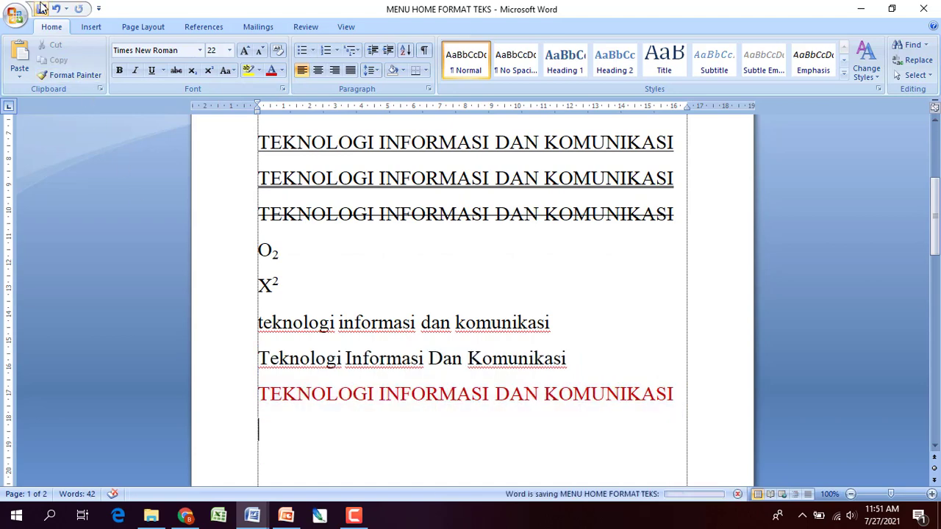
scroll(406, 332, "up", 2)
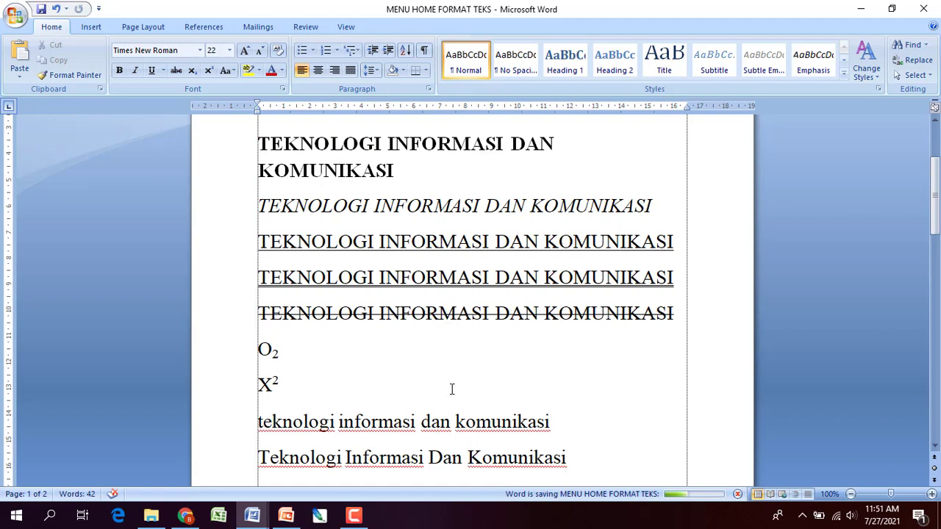
scroll(452, 390, "up", 3)
scroll(452, 390, "down", 4)
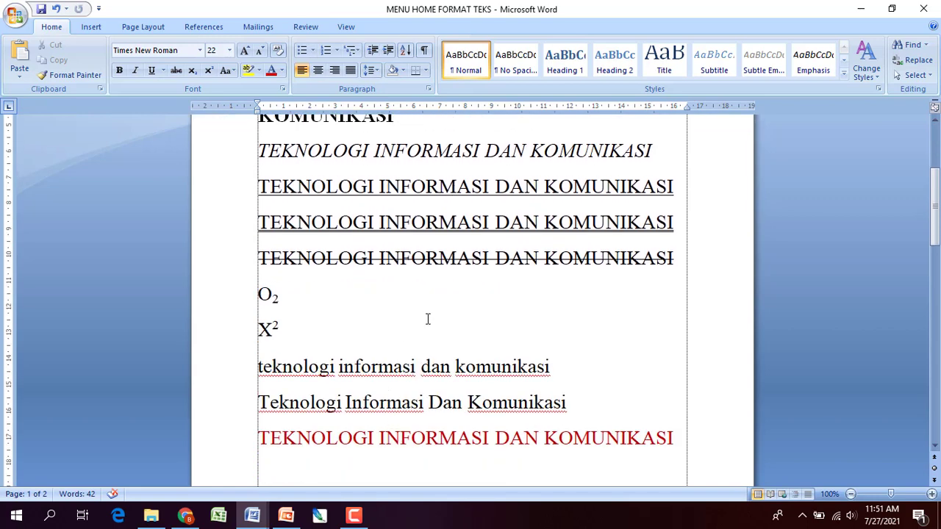
left_click(291, 335)
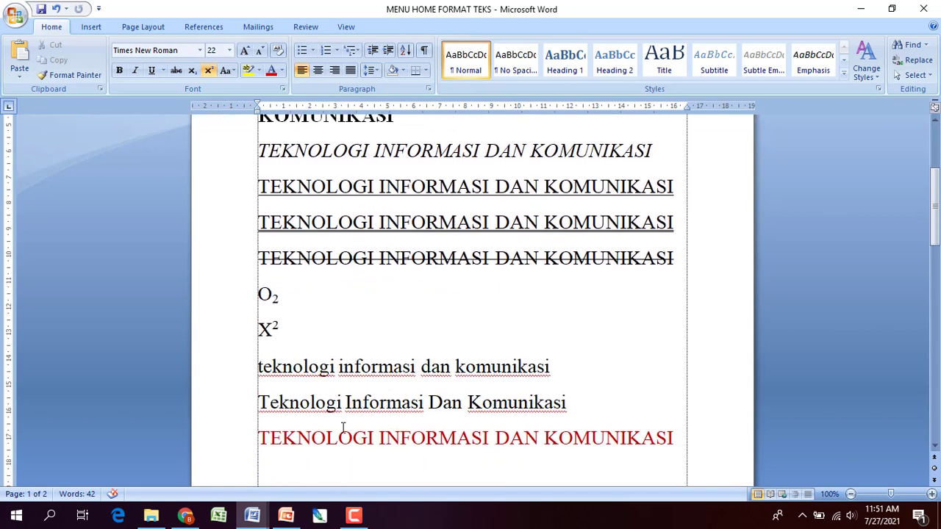